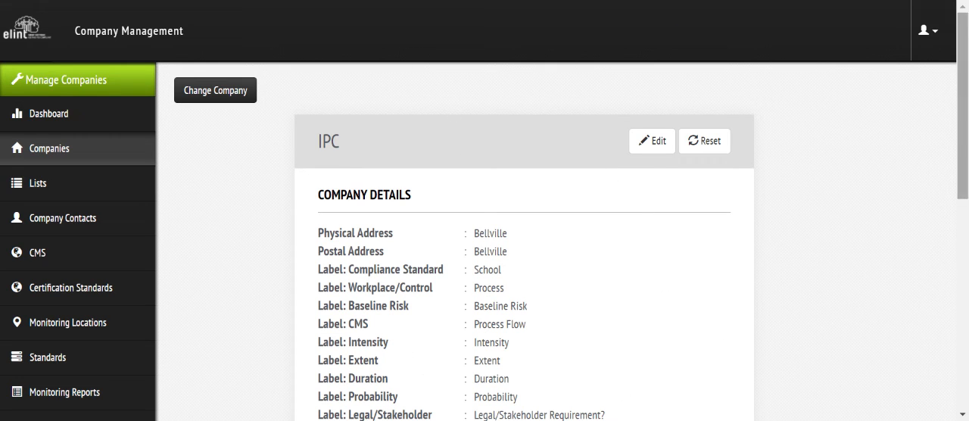
- Review IPC's company details down to its sites, and list the company contacts for IPC at the Erf 1663 site
left_click_drag(965, 87, 965, 300)
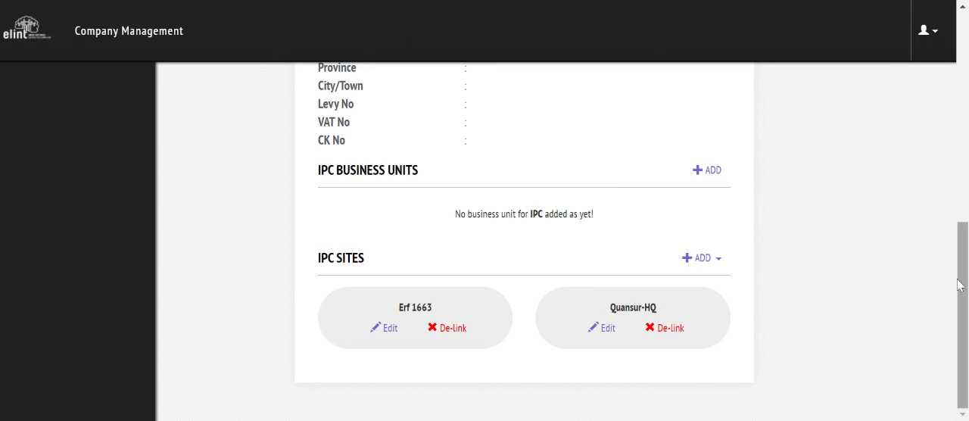
left_click_drag(958, 285, 960, 76)
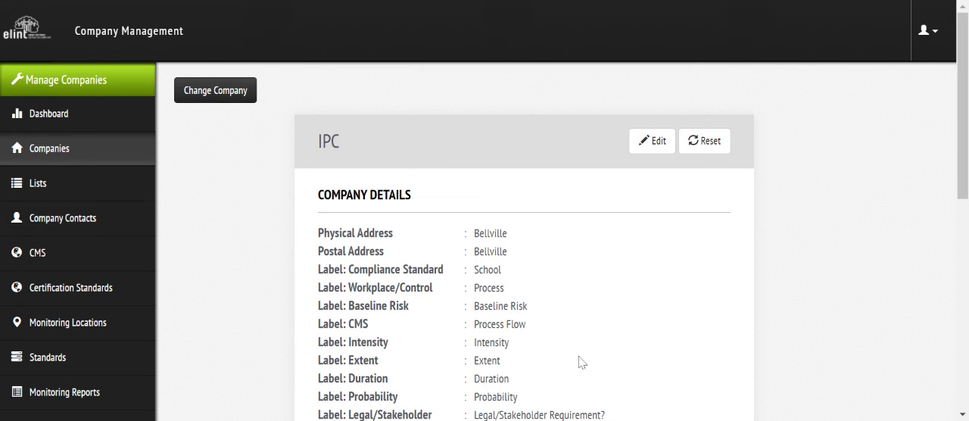
left_click(89, 223)
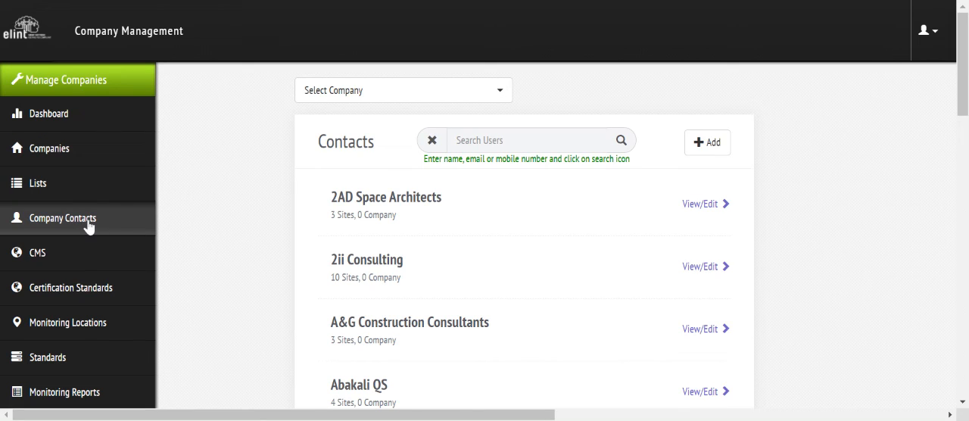
left_click(372, 91)
type("ipc")
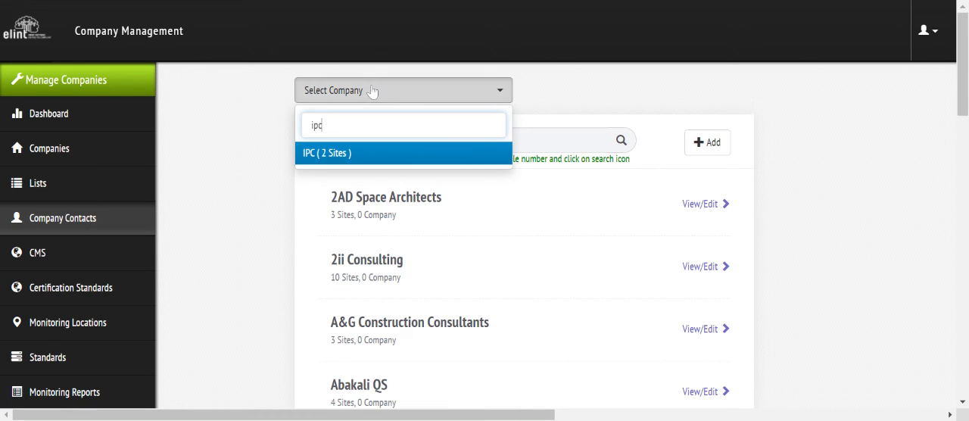
left_click(336, 154)
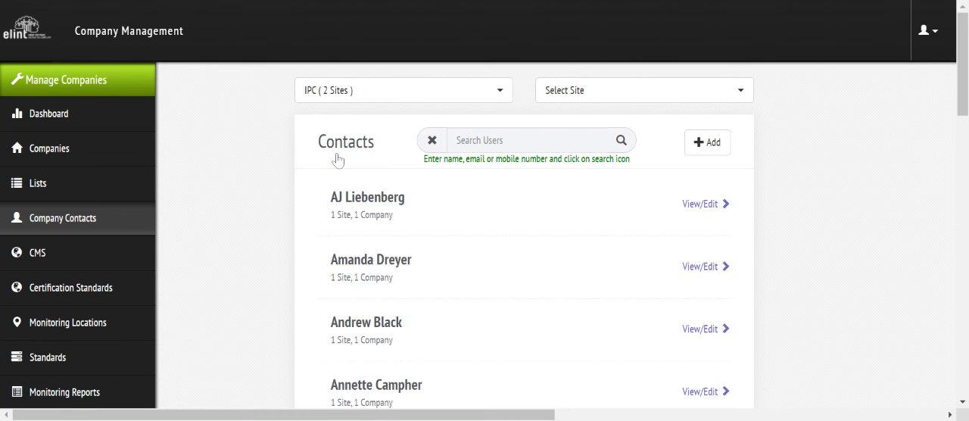
left_click(611, 96)
left_click(583, 202)
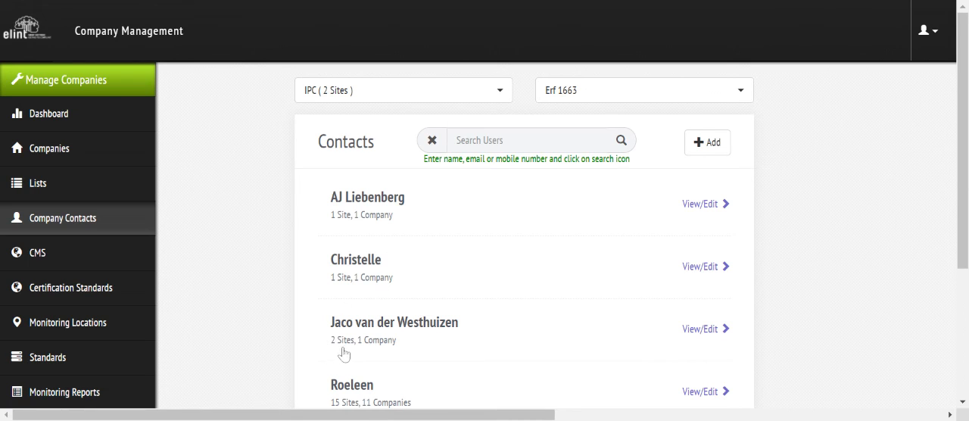
- View the contact details and permissions of the third and then the second contact listed for Erf 1663
left_click(690, 330)
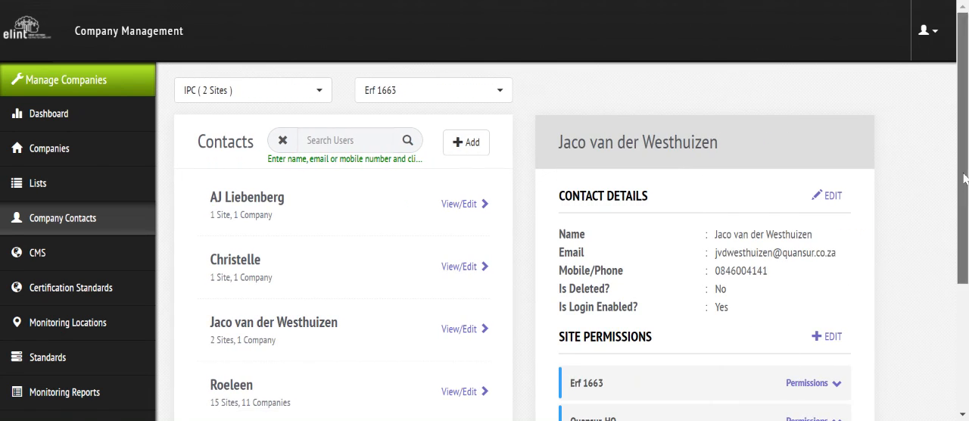
scroll(839, 279, "down", 2)
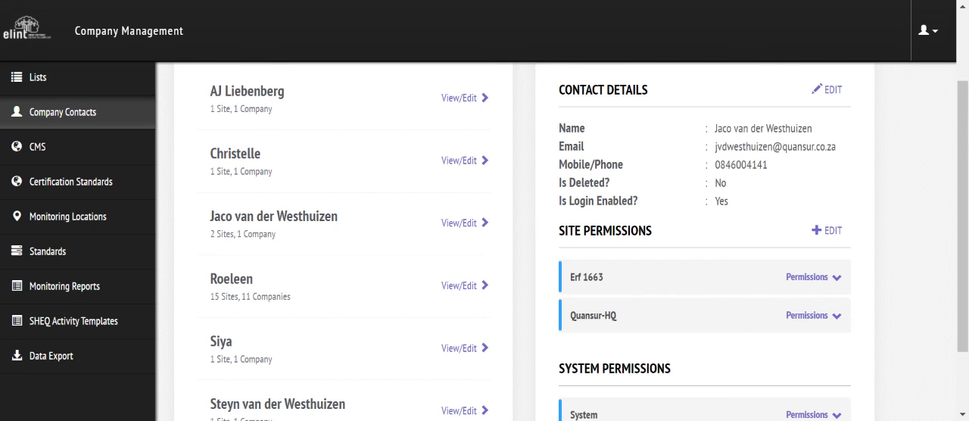
left_click(226, 176)
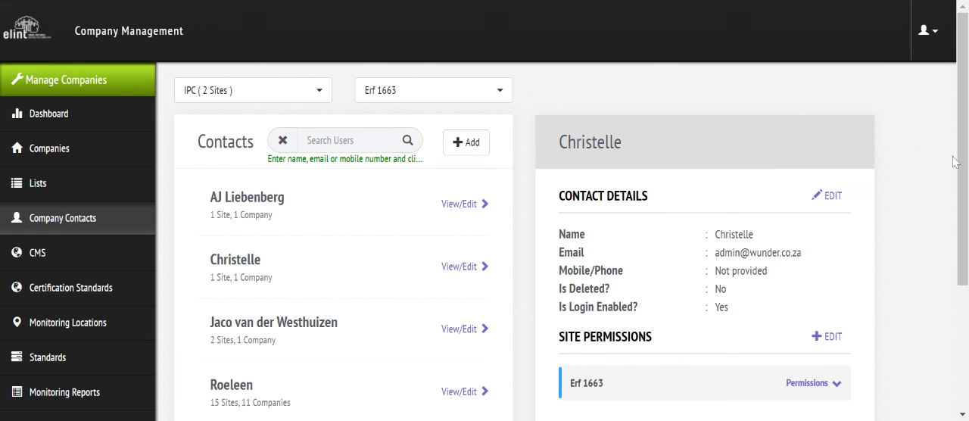
left_click_drag(963, 171, 964, 321)
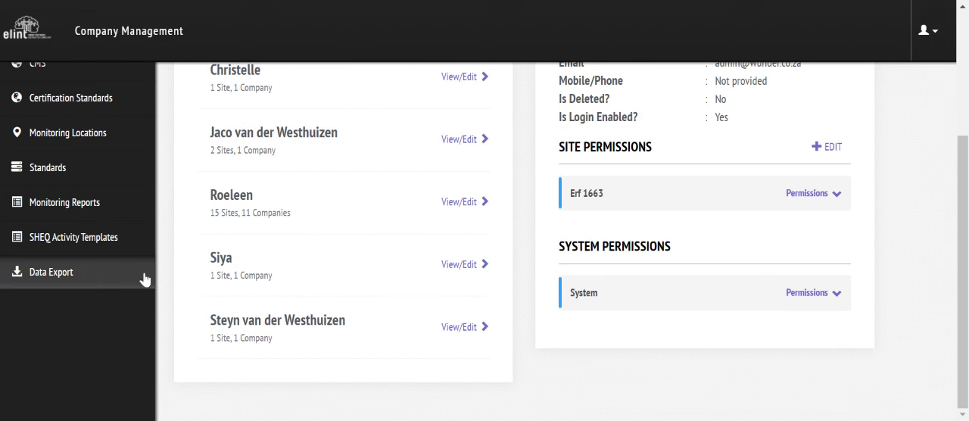
- Open the SHEQ activity template Construction In-a-box and review its list of tasks, hazards and risks
left_click(102, 240)
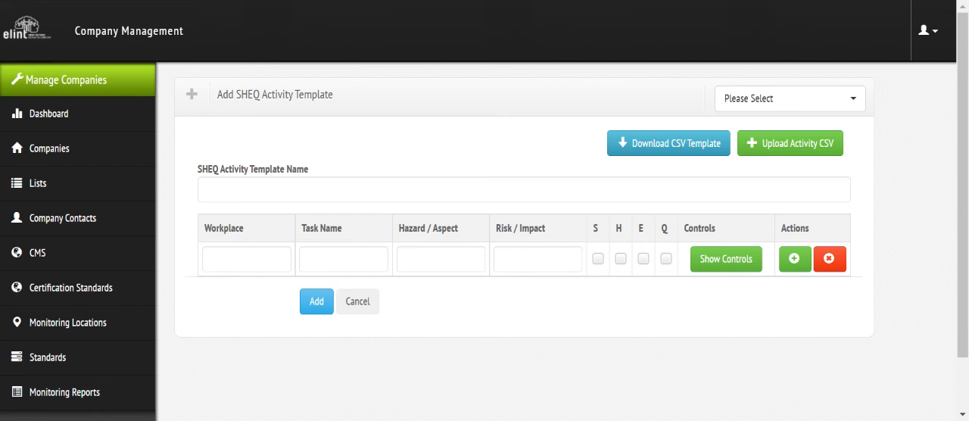
left_click(764, 106)
type("constru")
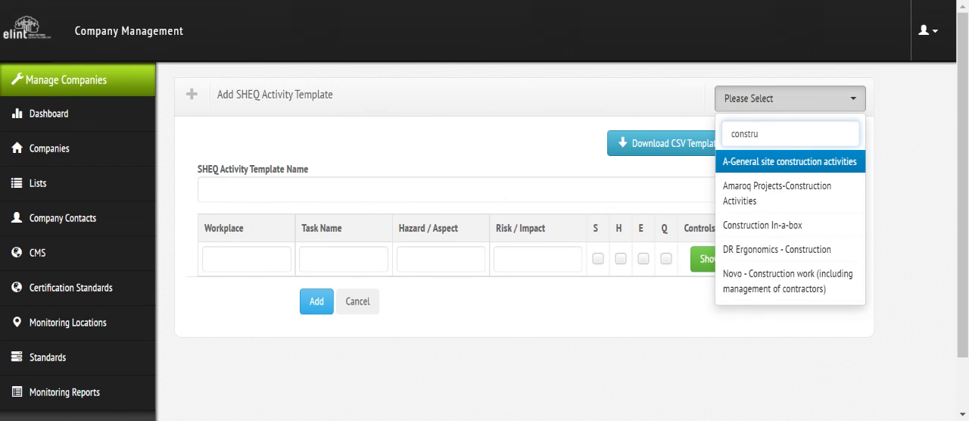
left_click(765, 227)
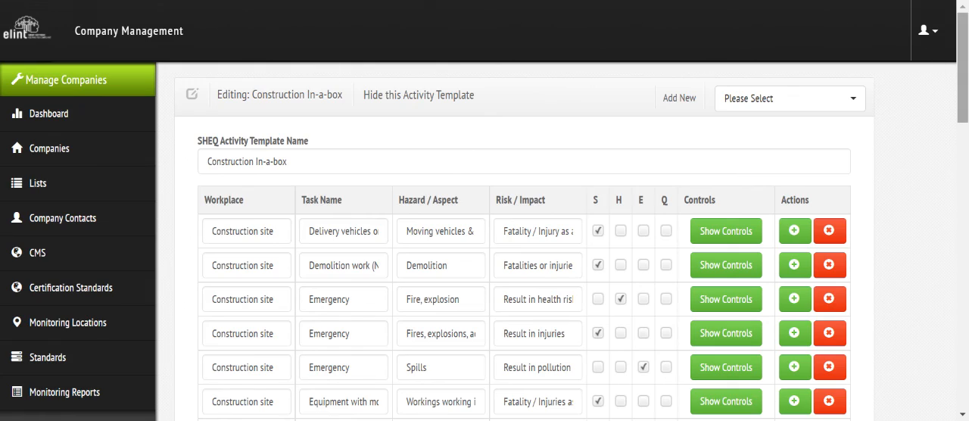
scroll(966, 91, "down", 1)
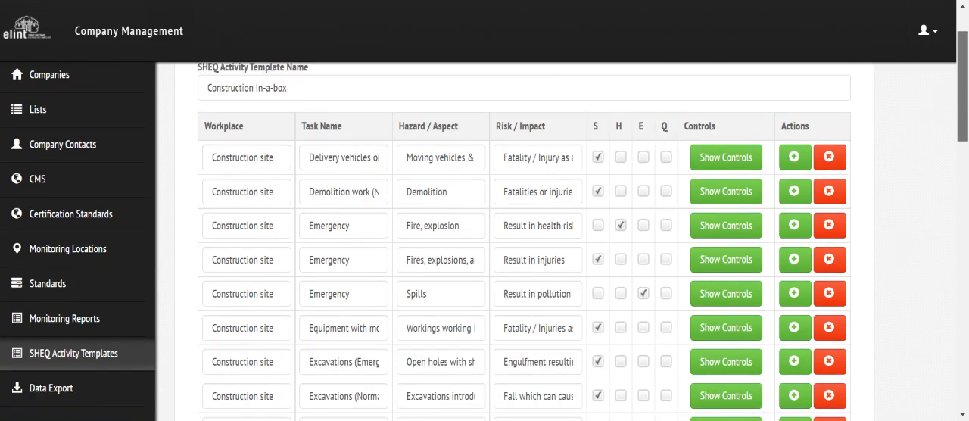
left_click_drag(965, 105, 957, 48)
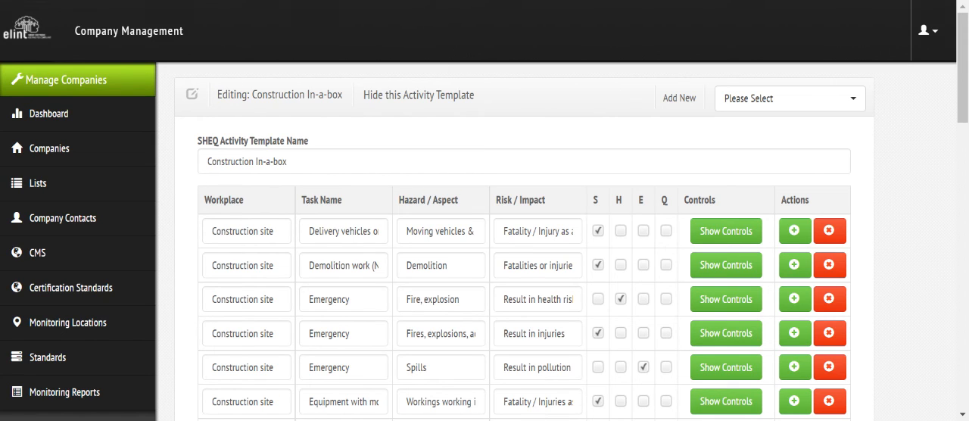
- Open the CMS management area and log in as Novo Group for the HSE File site
left_click(34, 257)
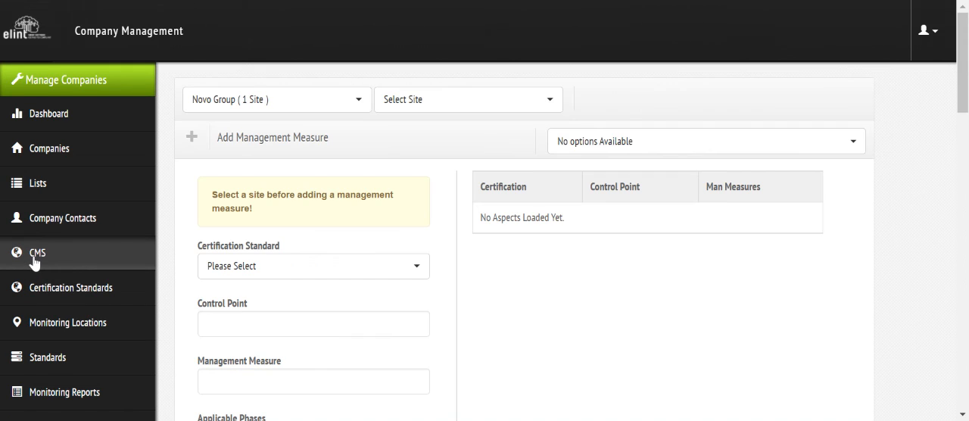
left_click(389, 99)
left_click(401, 186)
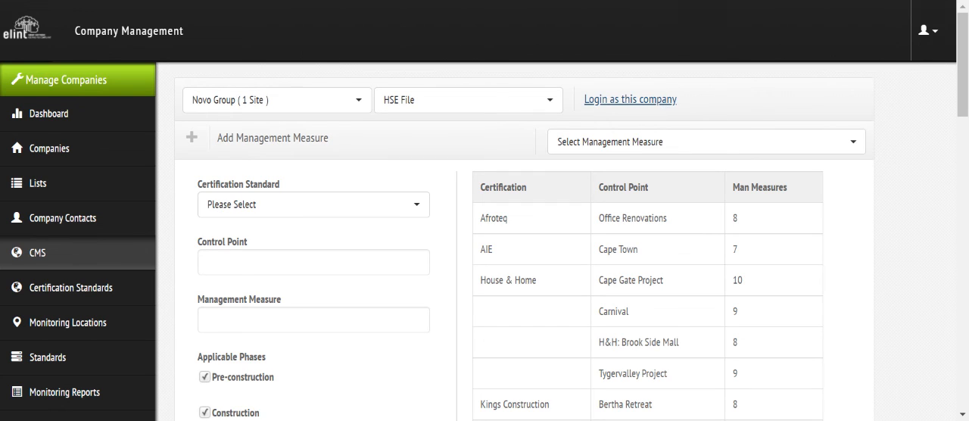
left_click(662, 103)
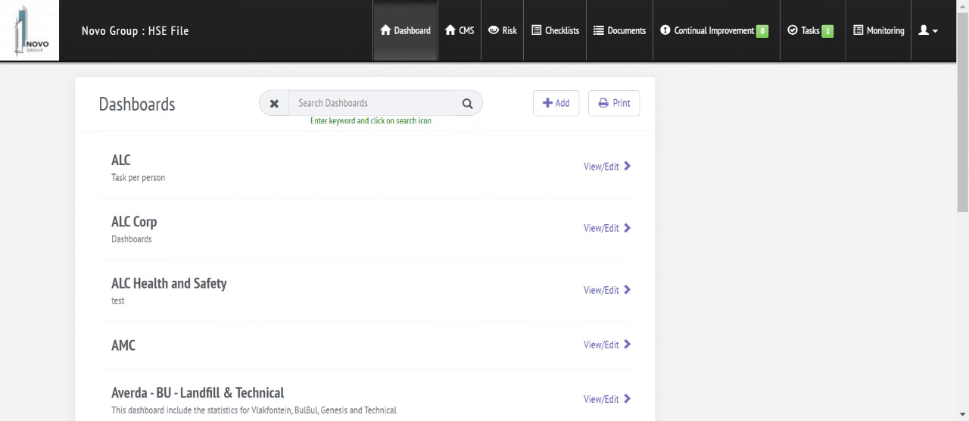
- Check Novo Group's risk dashboard and return to the backend
left_click(510, 42)
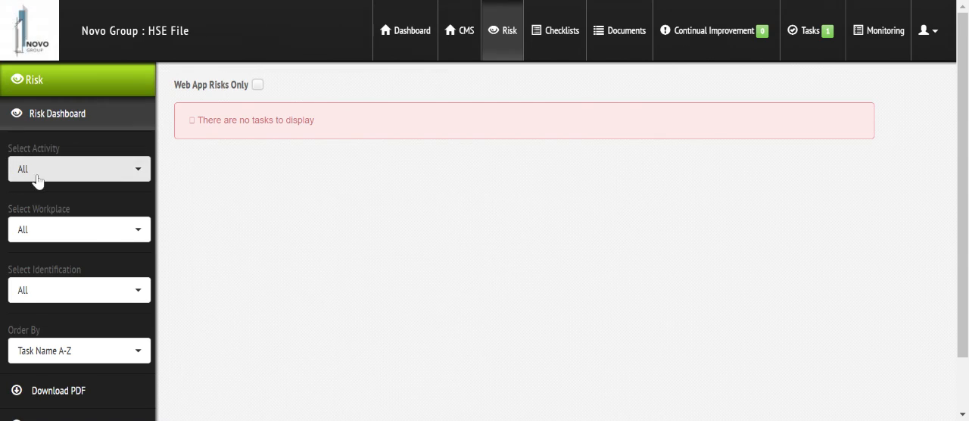
left_click(927, 30)
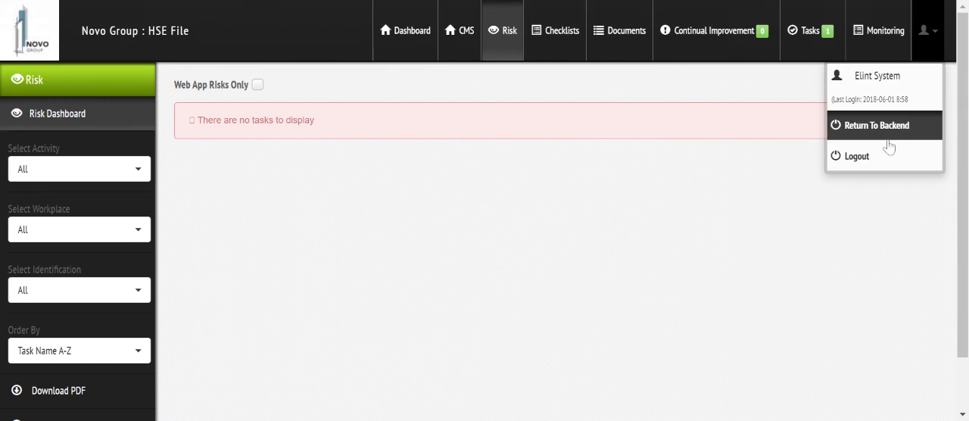
left_click(889, 133)
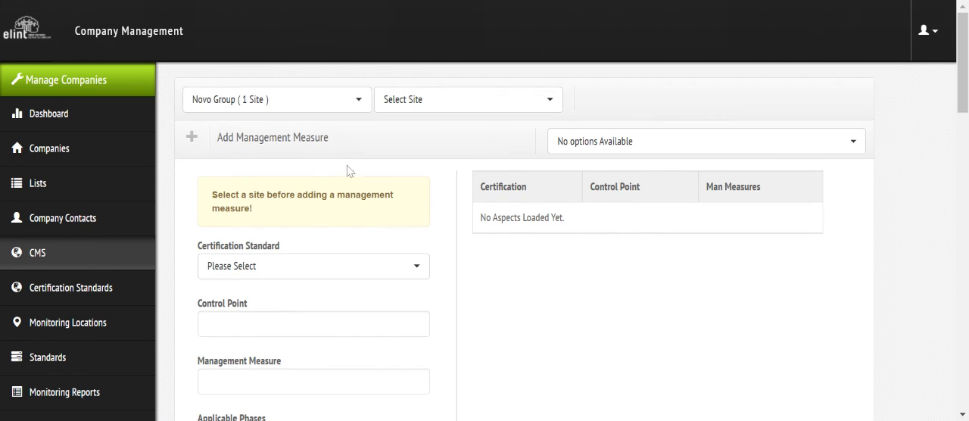
- Log in as company IPC for the Erf 1663 site and open its risk dashboard
left_click(276, 102)
type("IPC")
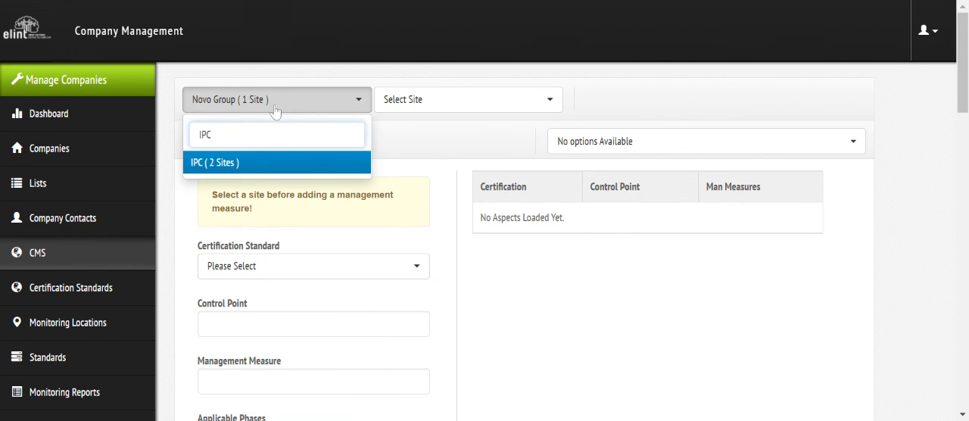
left_click(250, 162)
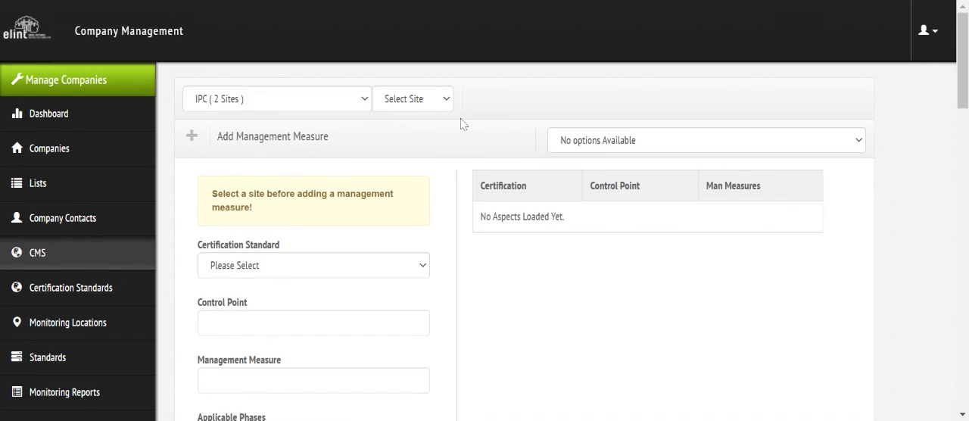
left_click(450, 96)
left_click(396, 210)
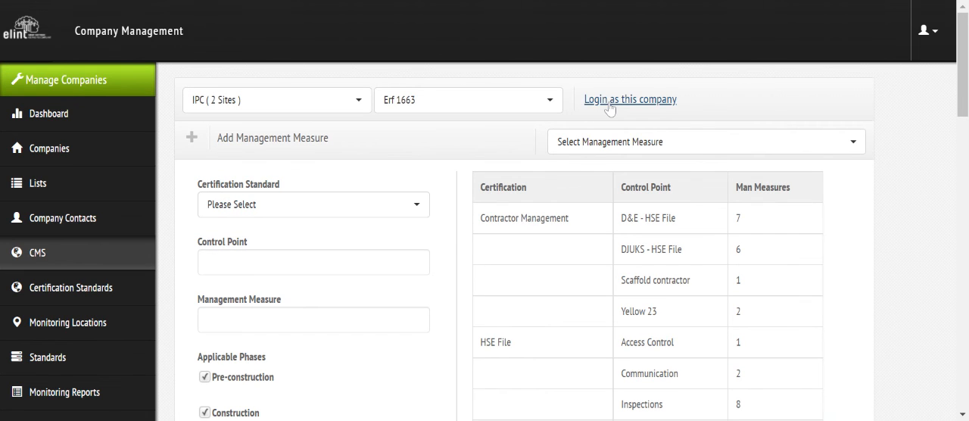
left_click(610, 108)
left_click(512, 33)
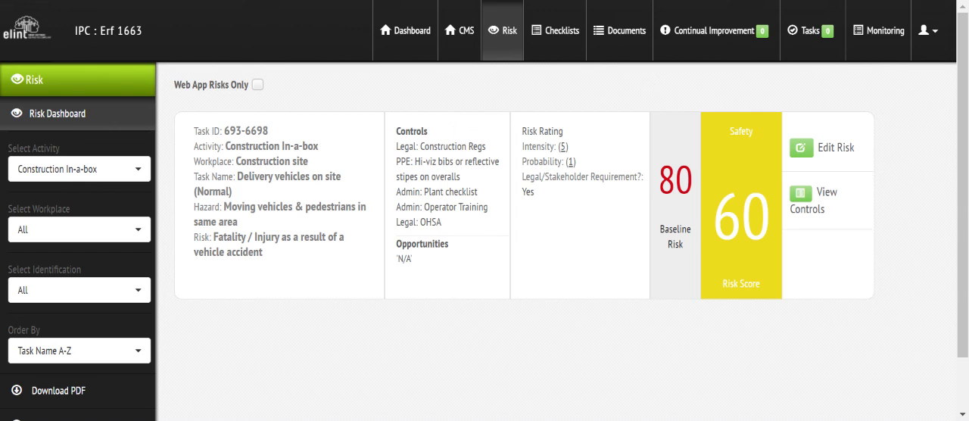
- Upload the IPC CSV file of management measures to the CMS of Erf 1663
left_click(466, 43)
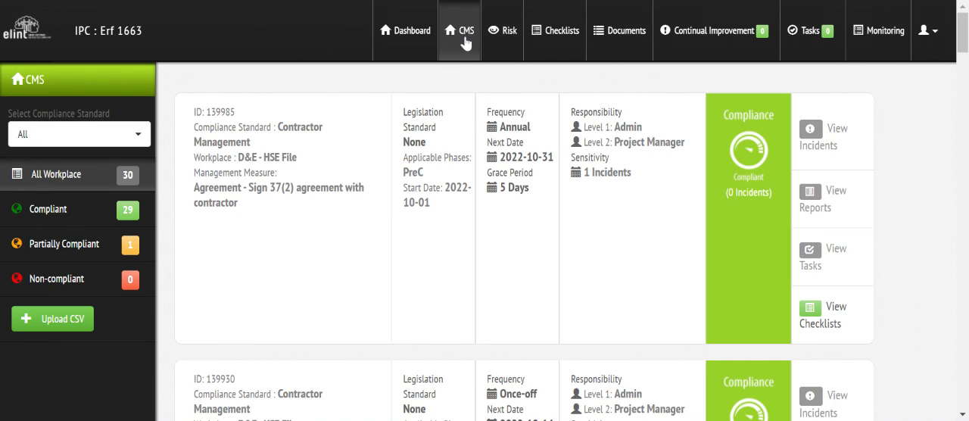
left_click(51, 321)
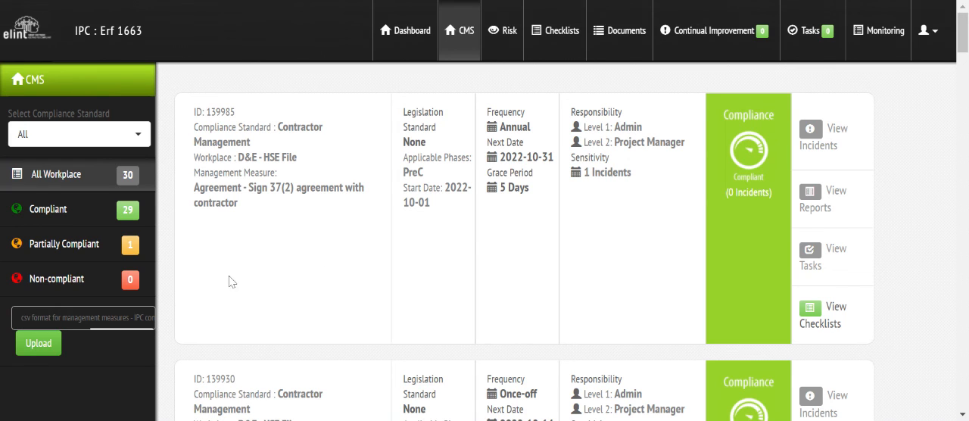
left_click(48, 346)
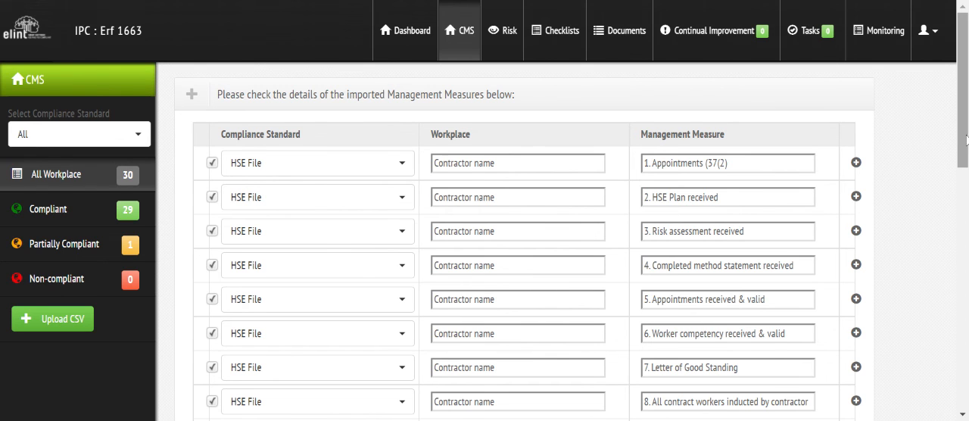
- Look through the imported management measures and check the monitoring details of measure "1. Appointments (37(2)"
scroll(484, 235, "down", 3)
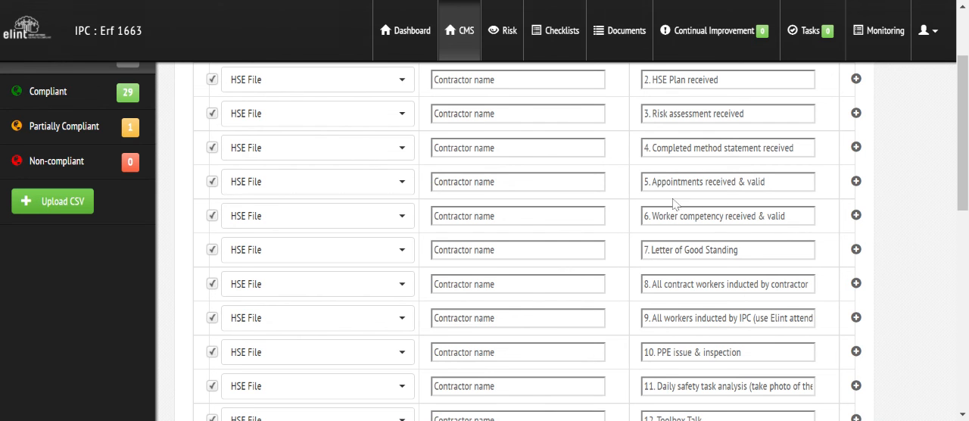
scroll(965, 164, "down", 1)
scroll(966, 175, "down", 10)
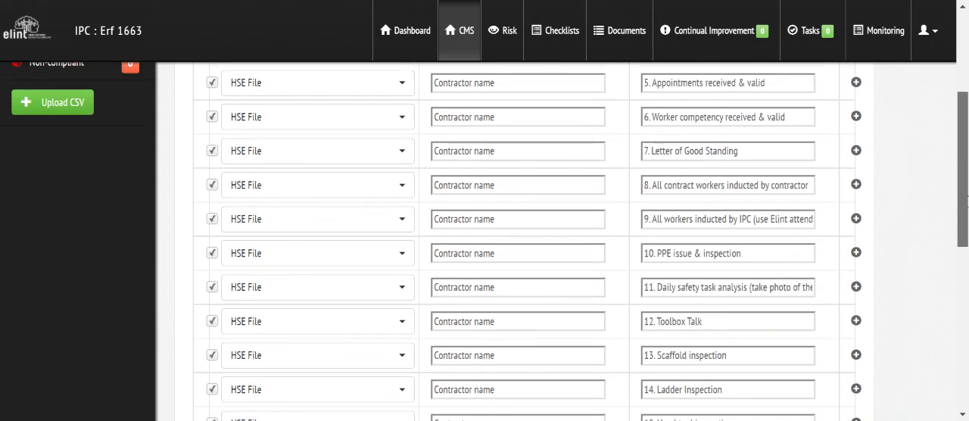
left_click_drag(963, 347, 963, 363)
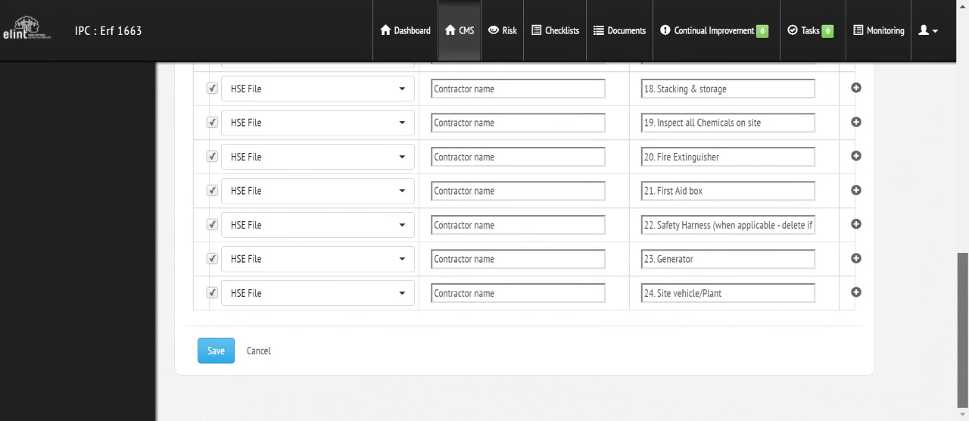
left_click_drag(963, 363, 946, 98)
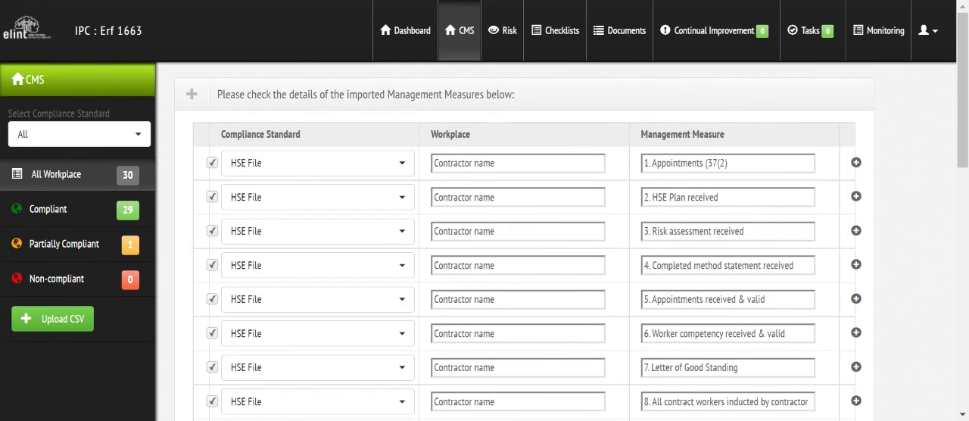
left_click(856, 163)
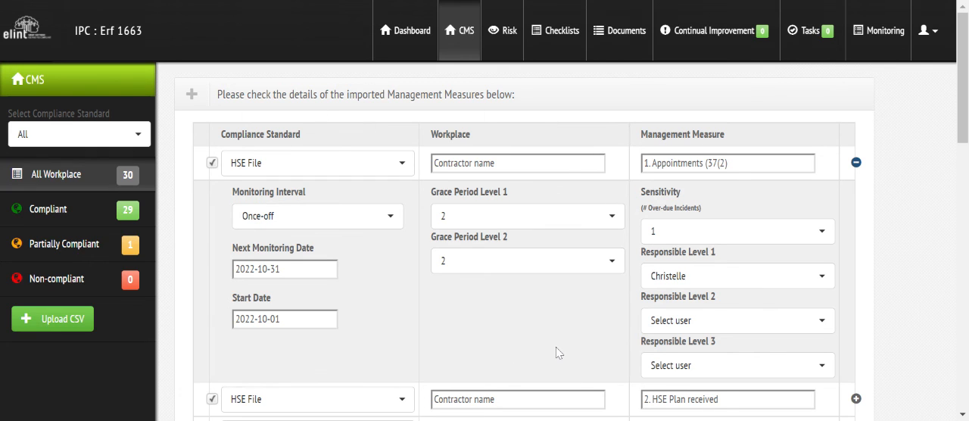
left_click(856, 164)
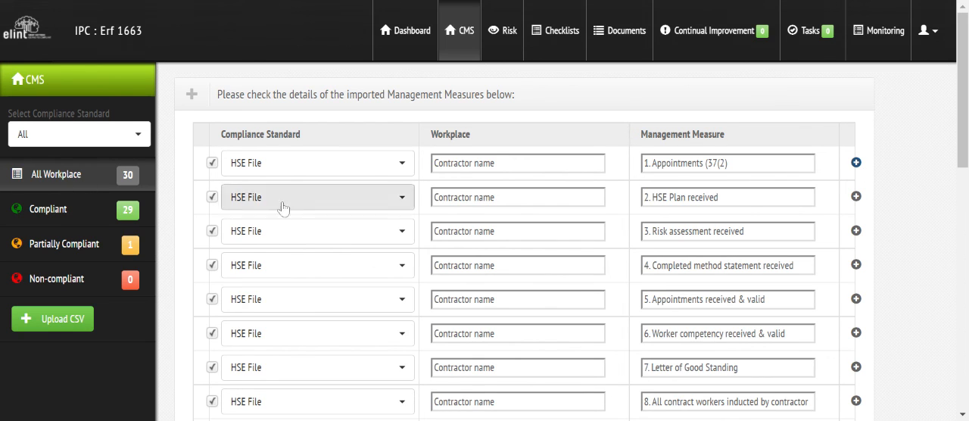
- Review the import list again down to measure "24. Site vehicle/Plant" and go back to its first entry
scroll(522, 242, "down", 2)
scroll(522, 243, "down", 8)
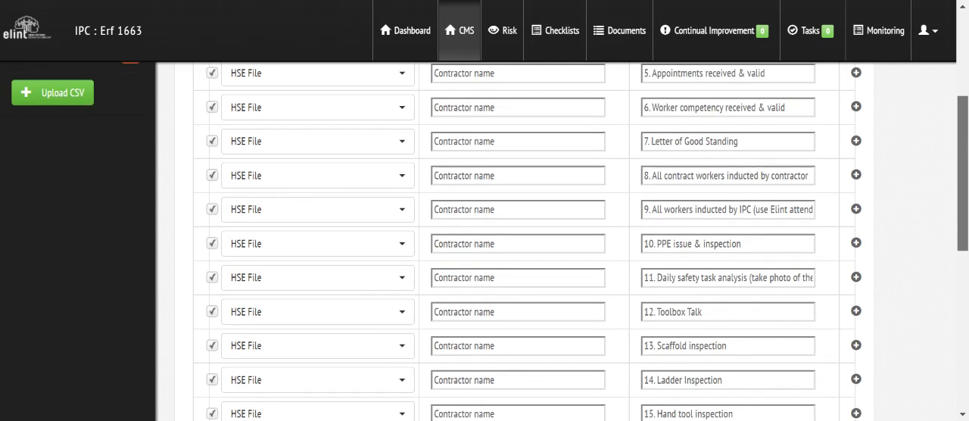
scroll(523, 243, "down", 2)
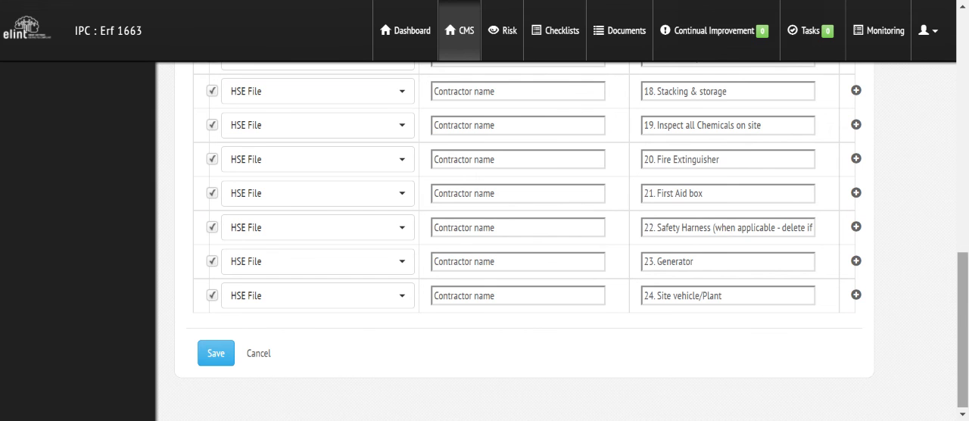
left_click_drag(961, 362, 956, 108)
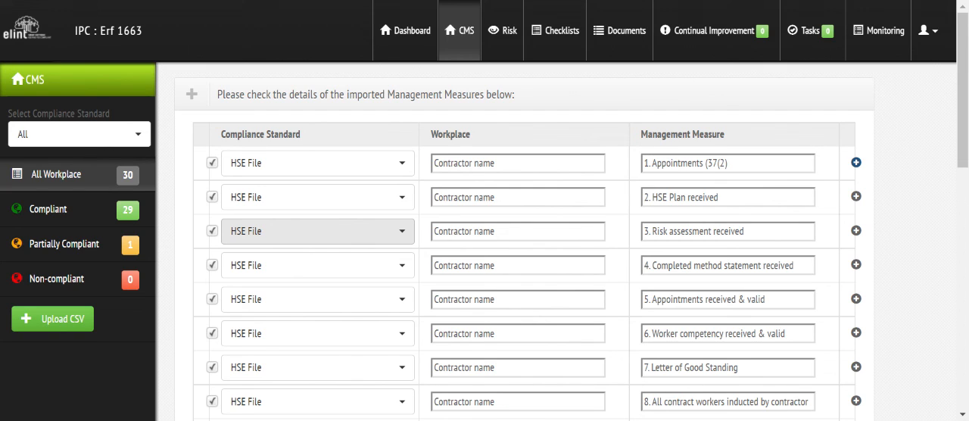
- Leave the import for the measures of all workplaces and filter them by the HSE File compliance standard
left_click(76, 179)
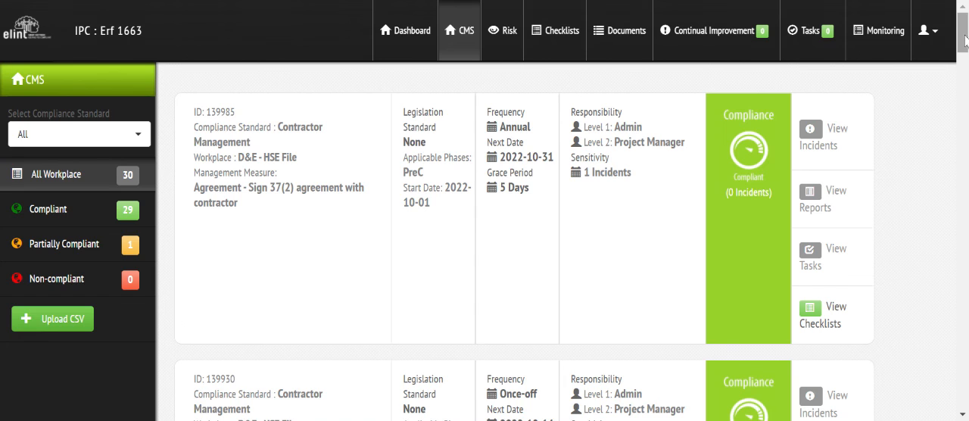
scroll(515, 250, "down", 3)
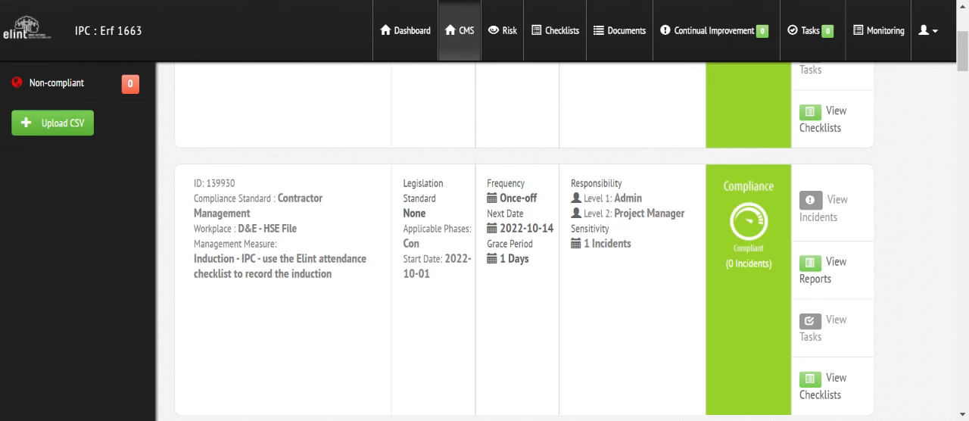
left_click_drag(963, 52, 963, 33)
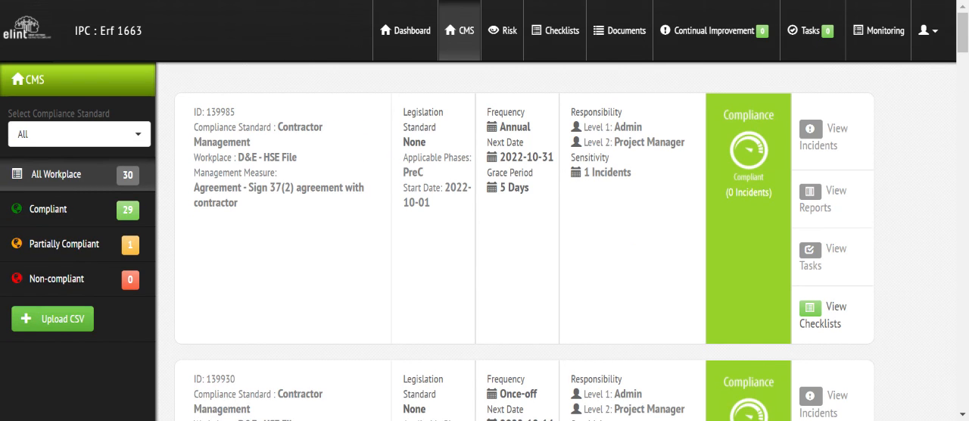
left_click(142, 137)
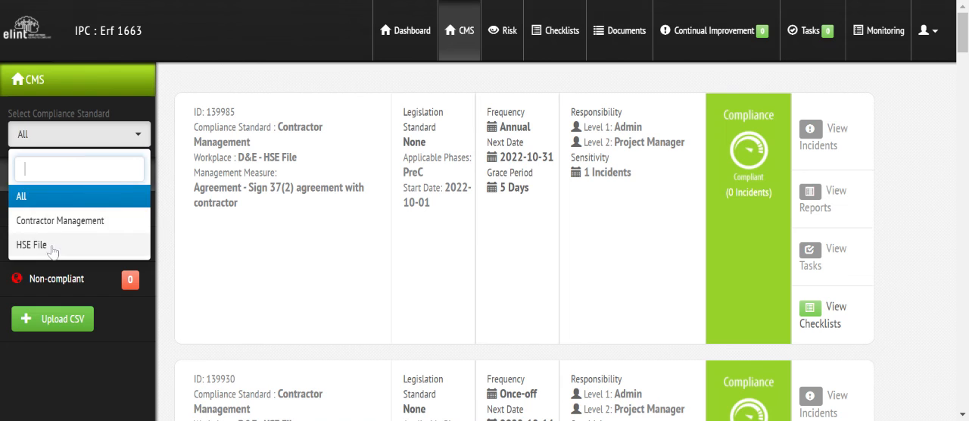
left_click(137, 245)
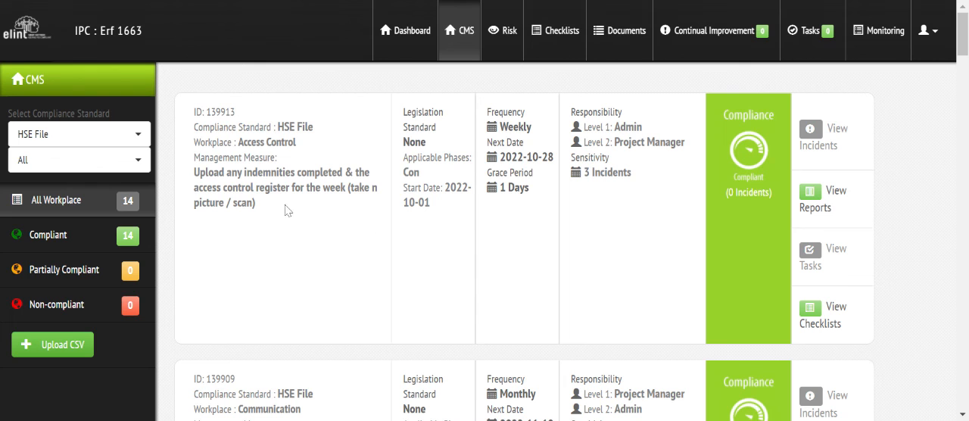
- Filter the measures by the Contractor Management compliance standard and the D&E - HSE File workplace
left_click(131, 141)
left_click(79, 230)
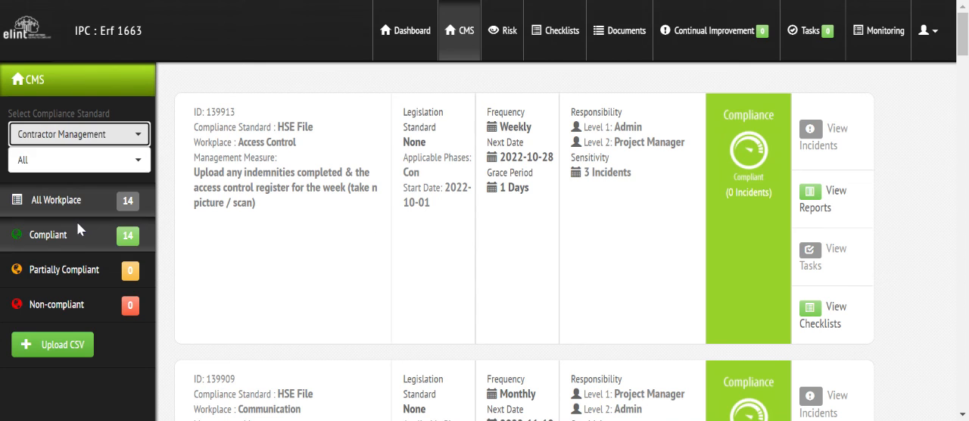
left_click(67, 168)
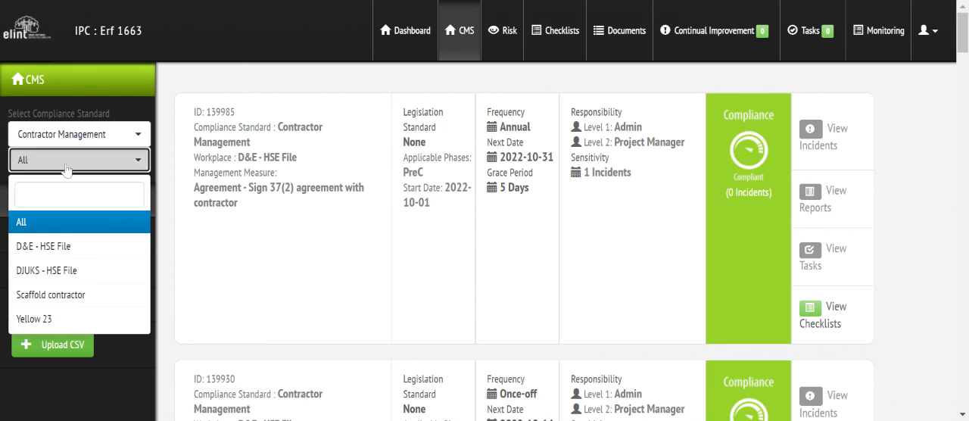
left_click(70, 247)
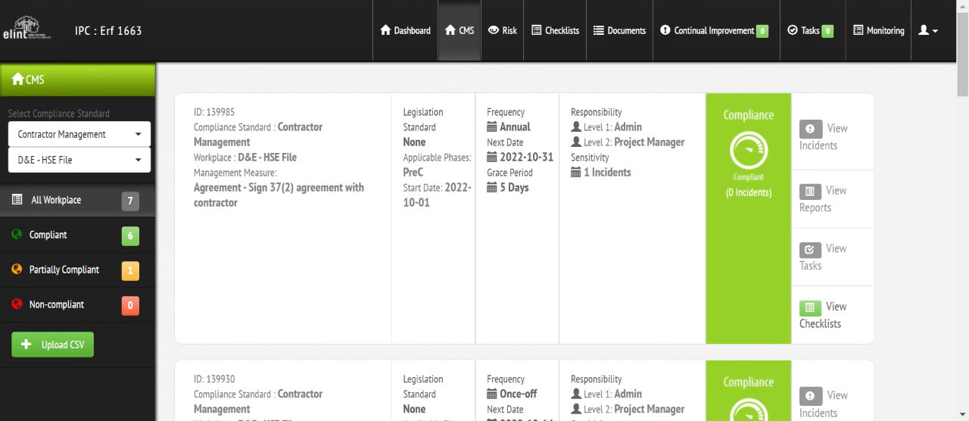
- Filter the measures by the HSE File compliance standard and the Access Control workplace
left_click(68, 134)
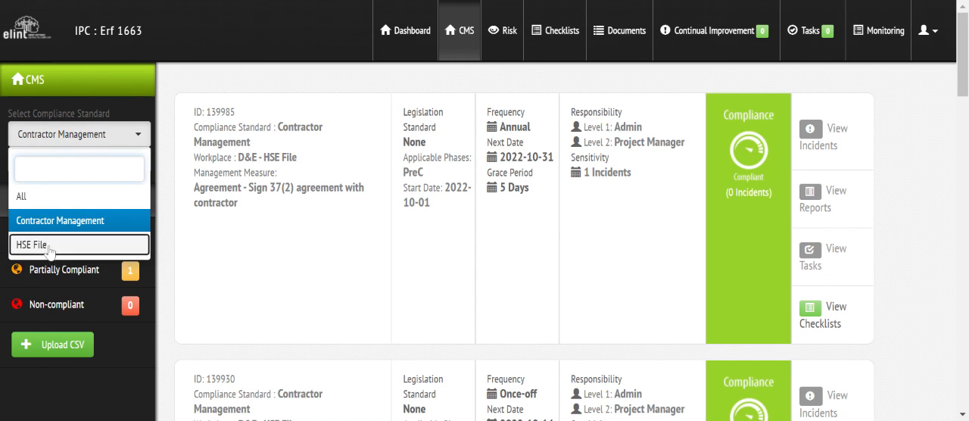
left_click(68, 252)
left_click(82, 169)
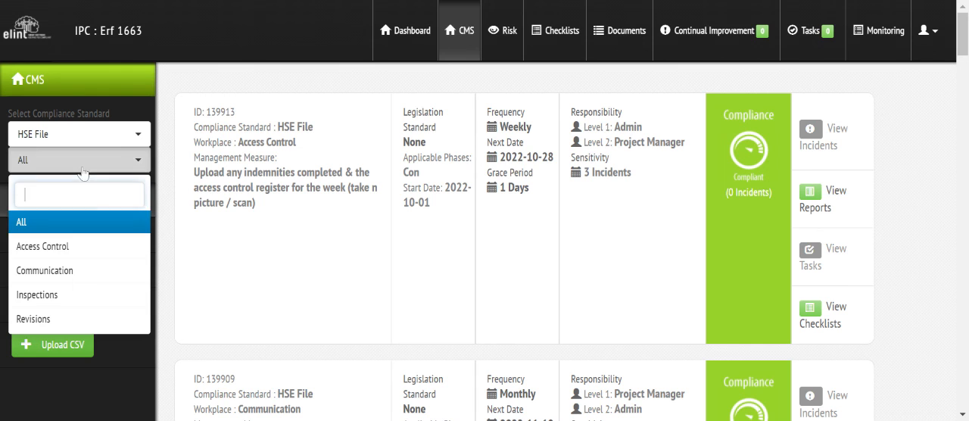
left_click(69, 247)
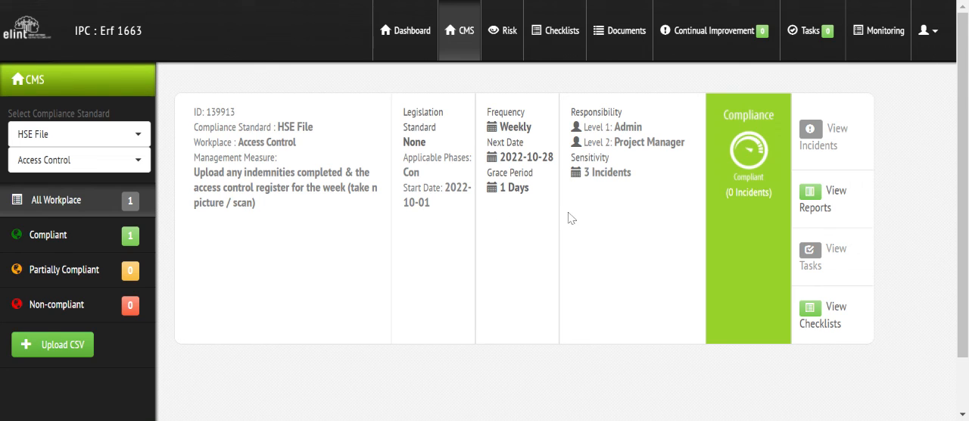
- Upload the IPC management measures CSV again to view its import list, and return to the CMS overview without saving
left_click(142, 161)
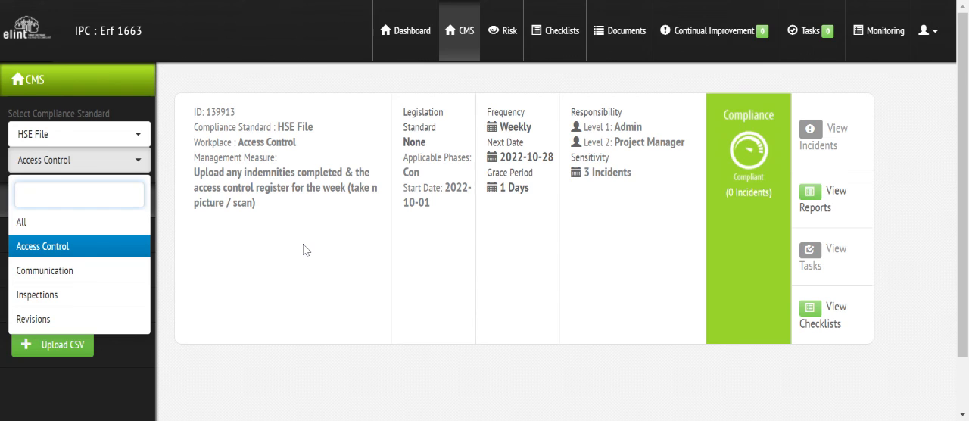
left_click(64, 349)
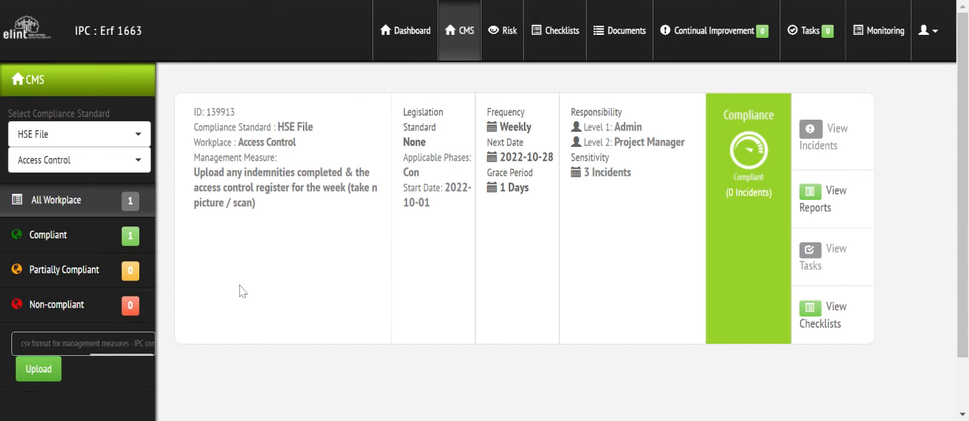
left_click(29, 377)
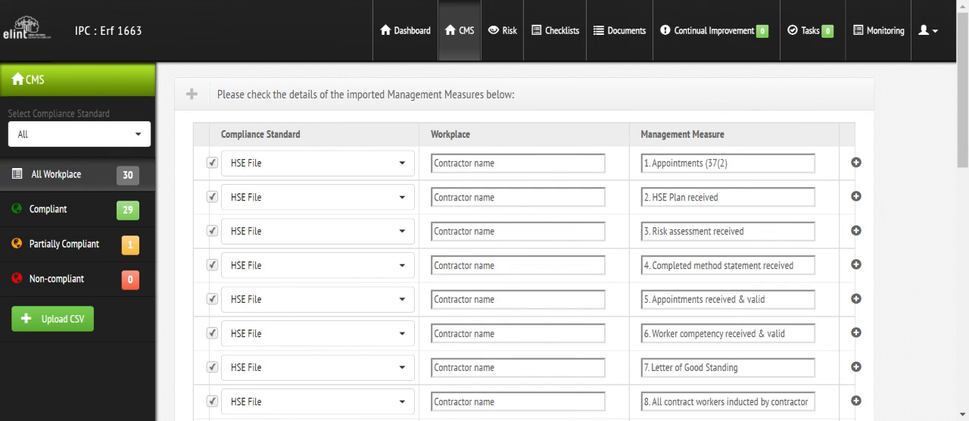
mouse_move(965, 112)
left_mouse_down()
mouse_move(965, 329)
mouse_move(960, 106)
left_mouse_up()
left_click(464, 36)
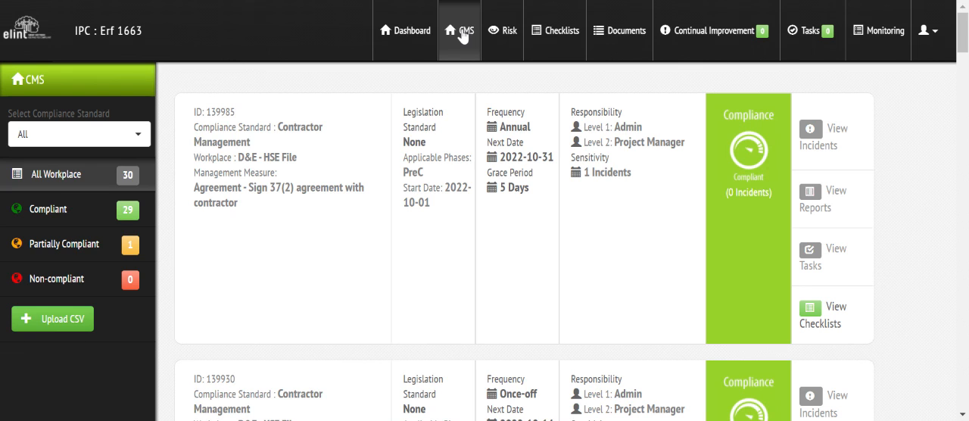
- Open the IPC - HSE File folder in the site's documents and look through its subfolders
left_click(630, 42)
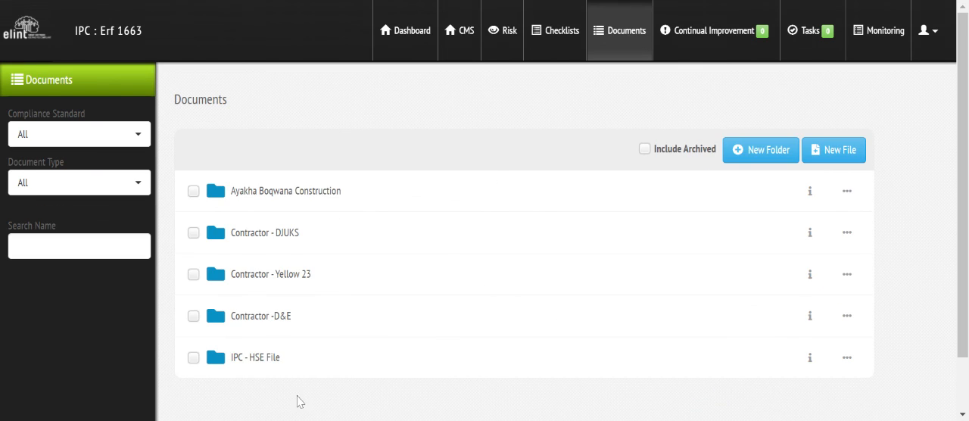
left_click(269, 358)
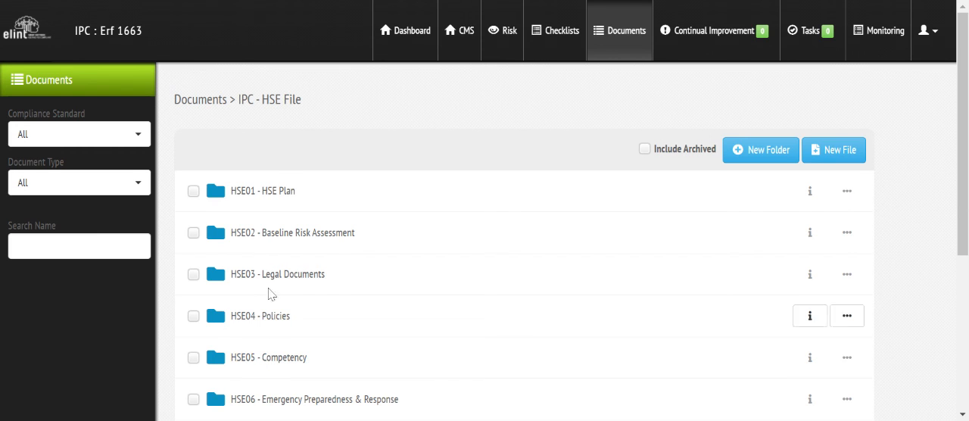
scroll(525, 302, "down", 5)
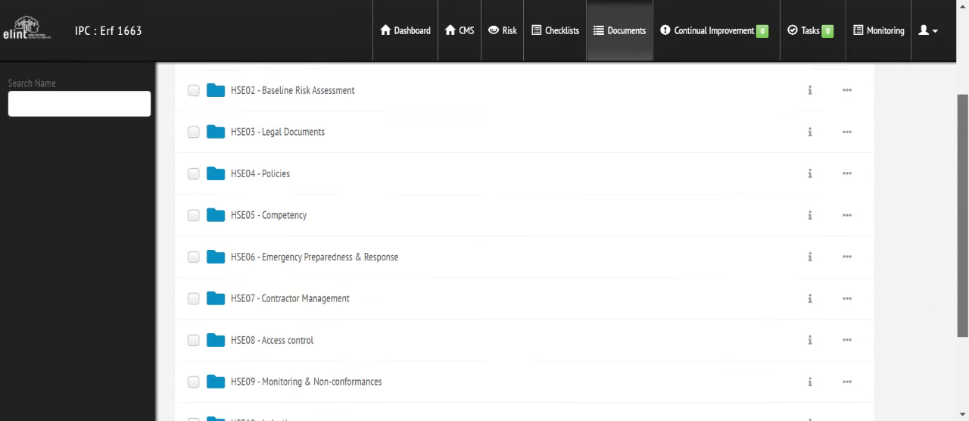
scroll(525, 303, "up", 5)
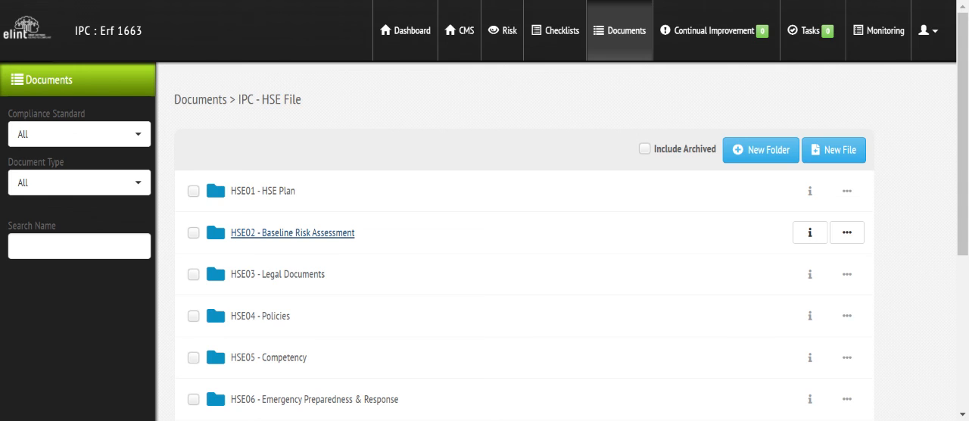
- Examine the HSE03 - Legal Documents folder, including the files in its Legislation subfolder
left_click(282, 277)
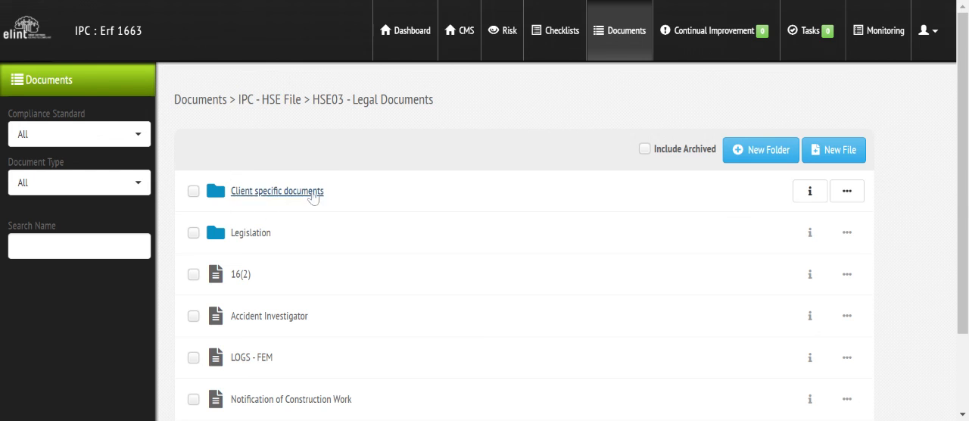
left_click(253, 239)
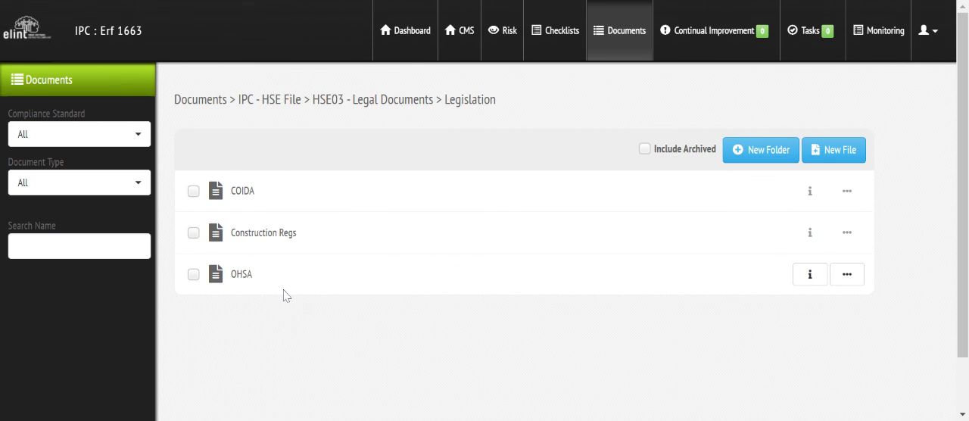
left_click(384, 105)
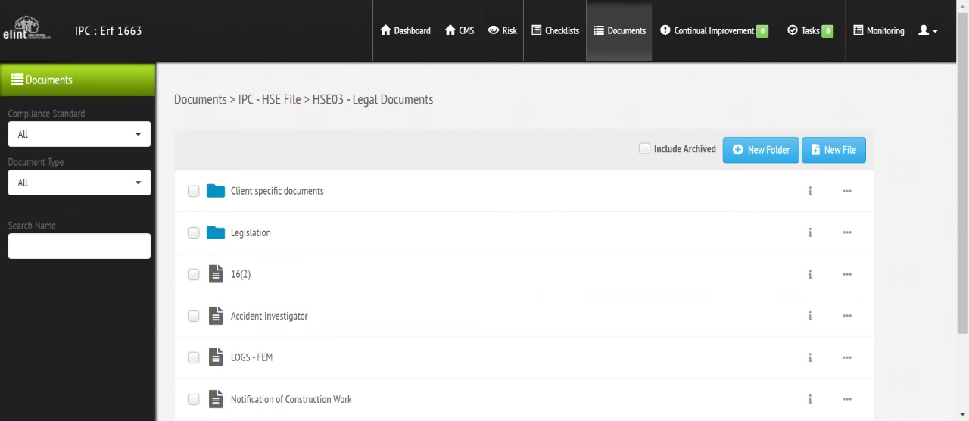
scroll(966, 67, "down", 2)
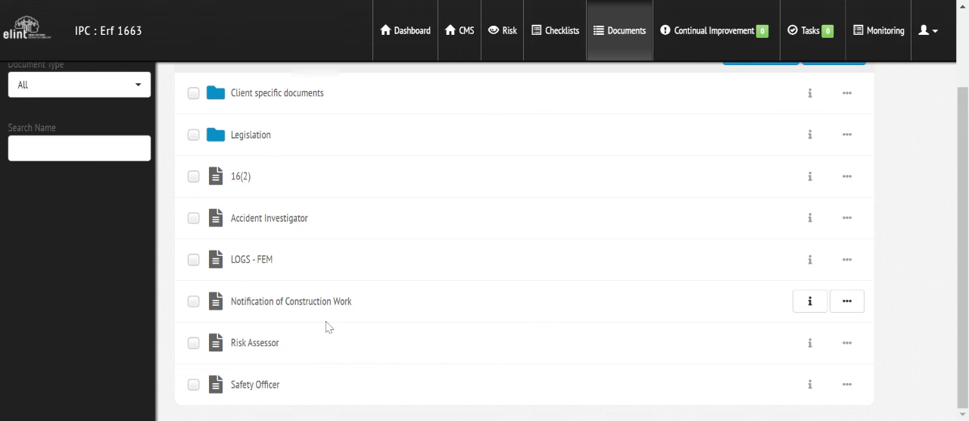
scroll(957, 291, "up", 2)
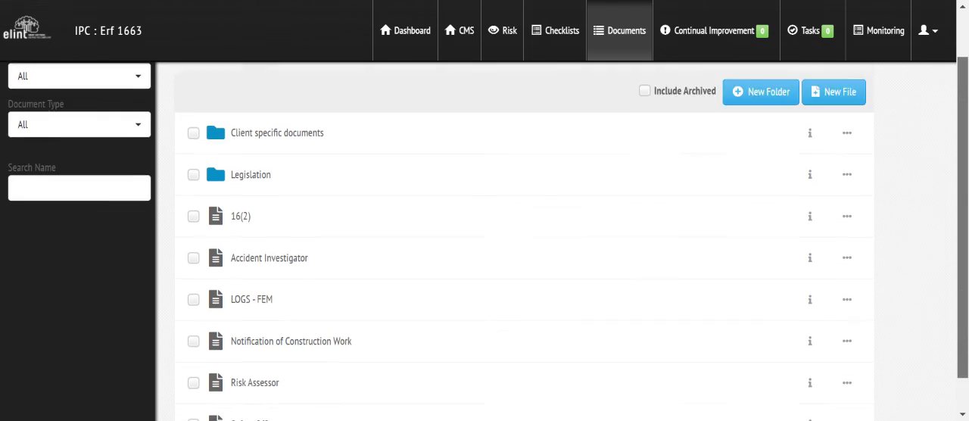
- Return to the IPC - HSE File folder and review its subfolders down to HSE12 - Safe Work Procedures
left_click(633, 37)
left_click(249, 364)
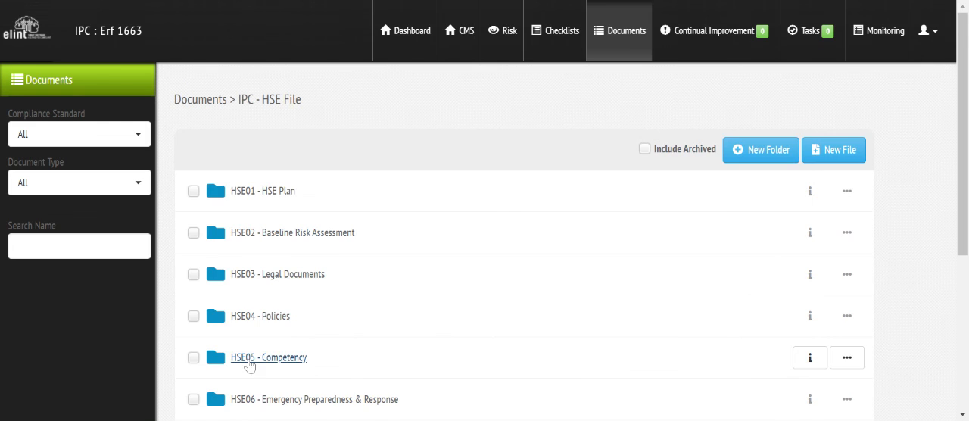
scroll(523, 241, "down", 4)
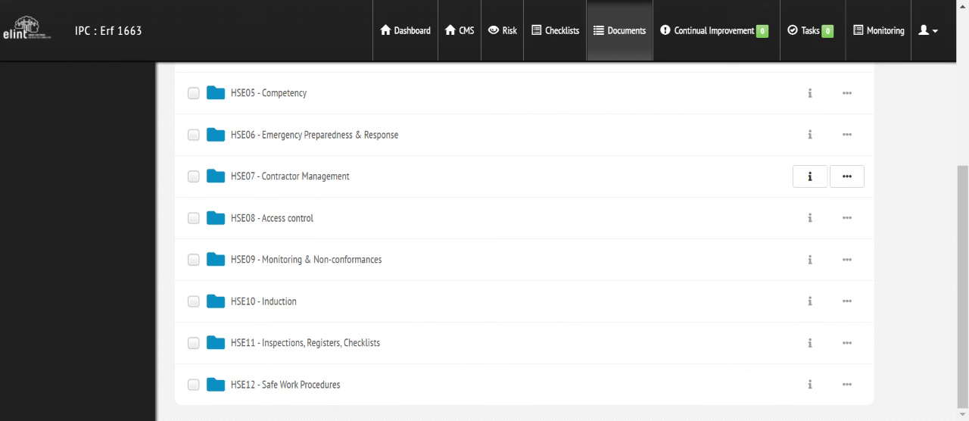
- Filter the CMS management measures by the HSE File compliance standard
left_click_drag(967, 206, 966, 38)
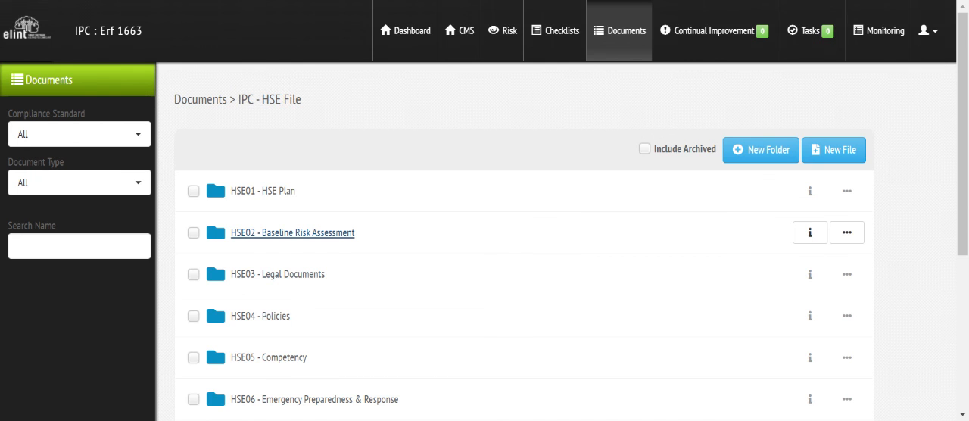
left_click(467, 33)
left_click(52, 144)
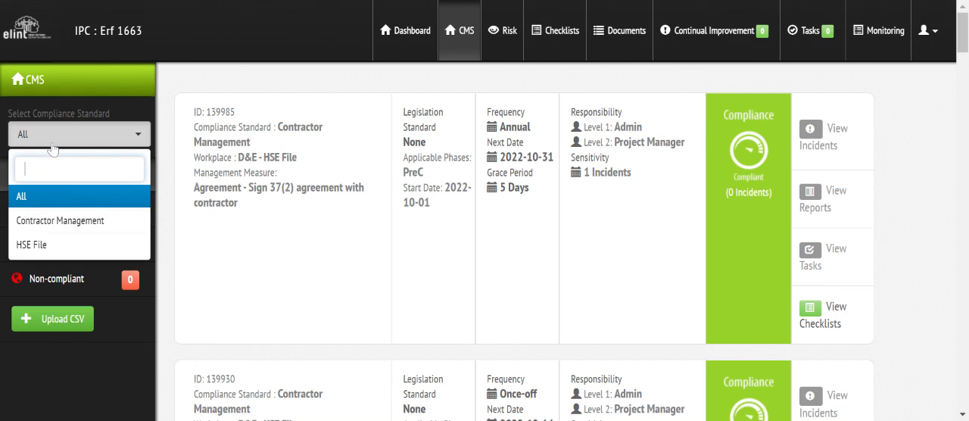
left_click(47, 246)
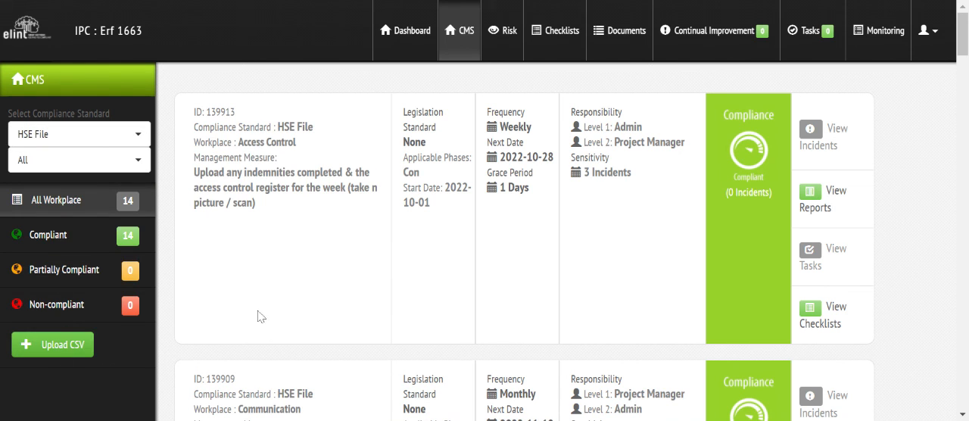
mouse_move(965, 27)
left_mouse_down()
mouse_move(965, 189)
mouse_move(964, 27)
left_mouse_up()
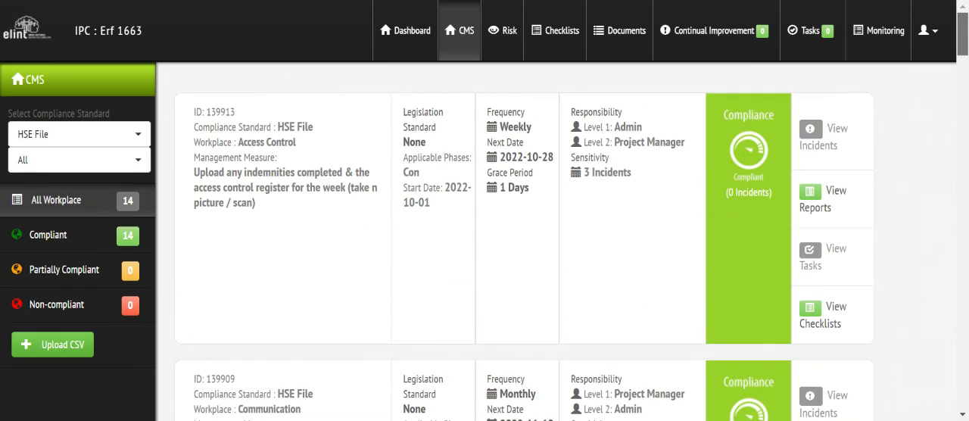
- Narrow the HSE File measures to the Revisions workplace and review the HSE Plan, Monitoring report and Risk Assessment entries
left_click(92, 166)
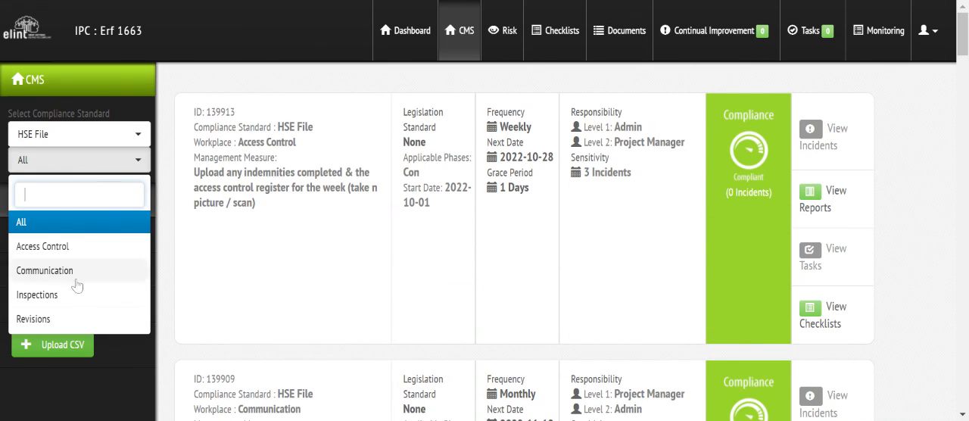
left_click(65, 320)
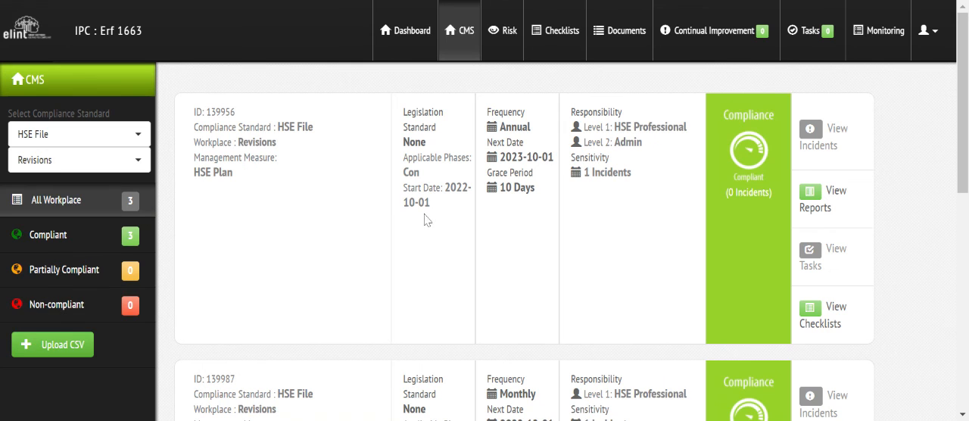
left_click_drag(964, 22, 965, 33)
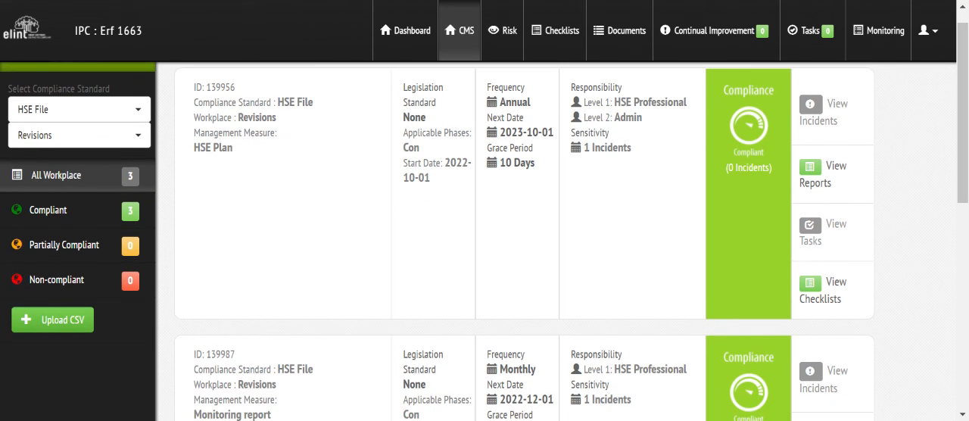
left_click_drag(965, 137, 965, 200)
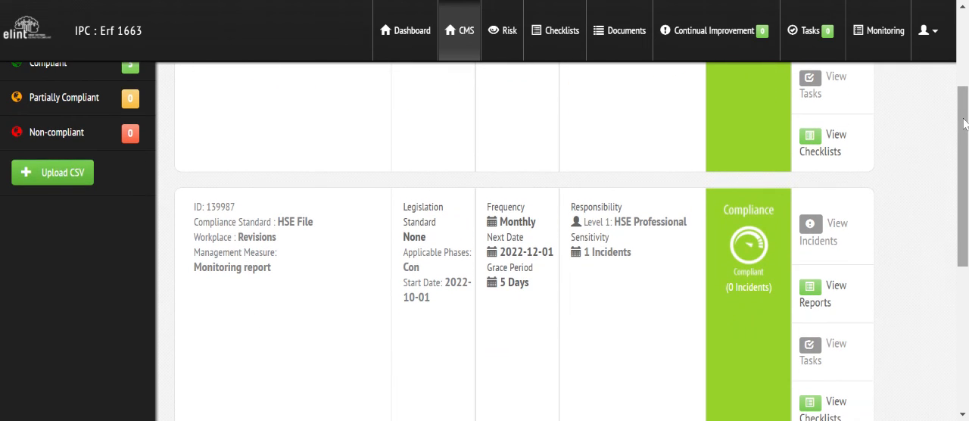
left_click_drag(964, 120, 964, 226)
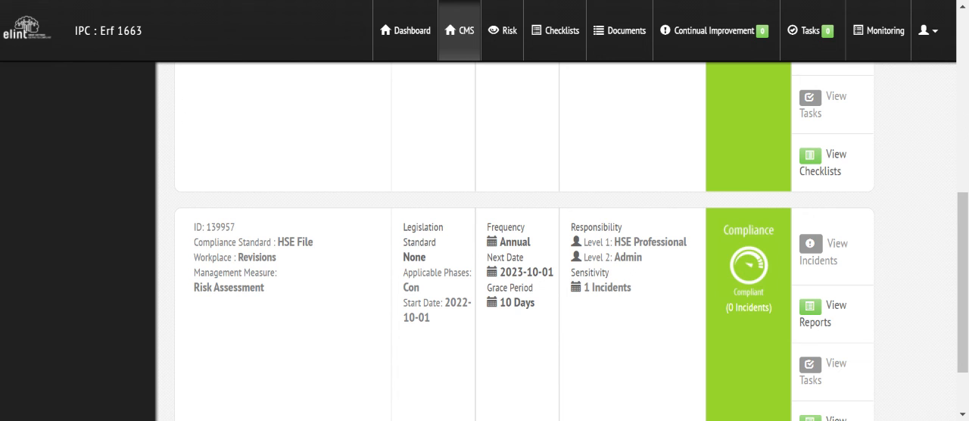
left_click_drag(963, 226, 962, 41)
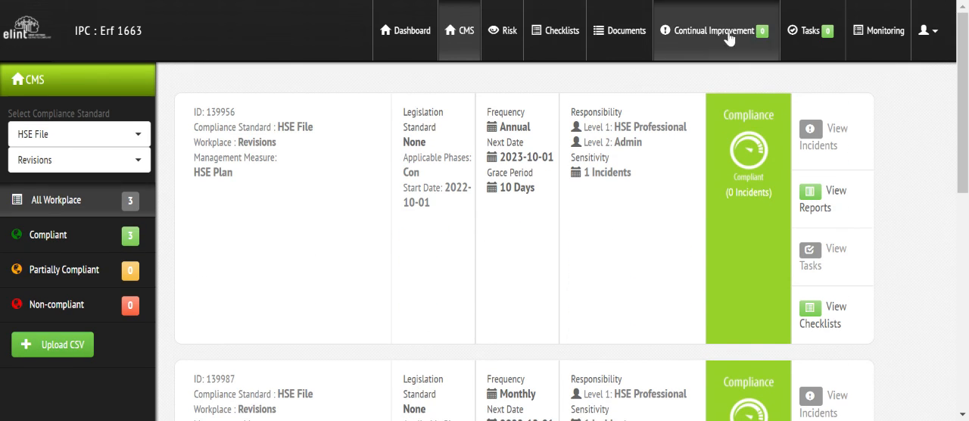
- Open the IPC - HSE File folder in the site's documents again and return to the main folder list
left_click(620, 38)
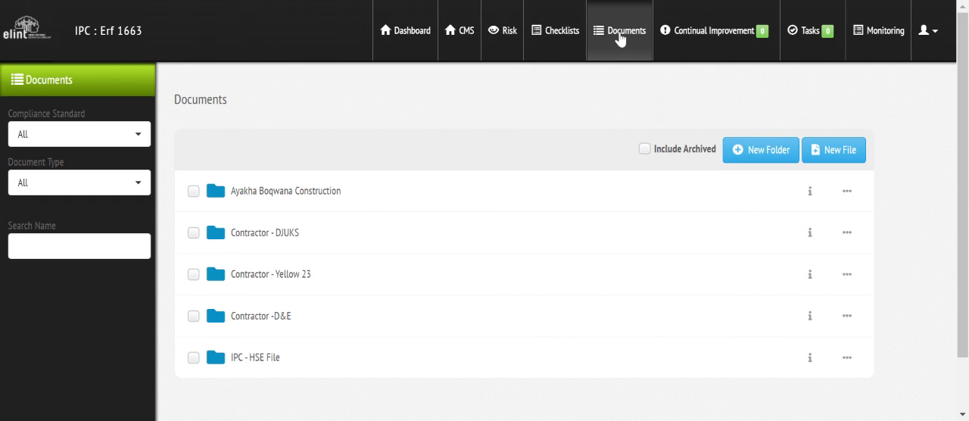
left_click(265, 360)
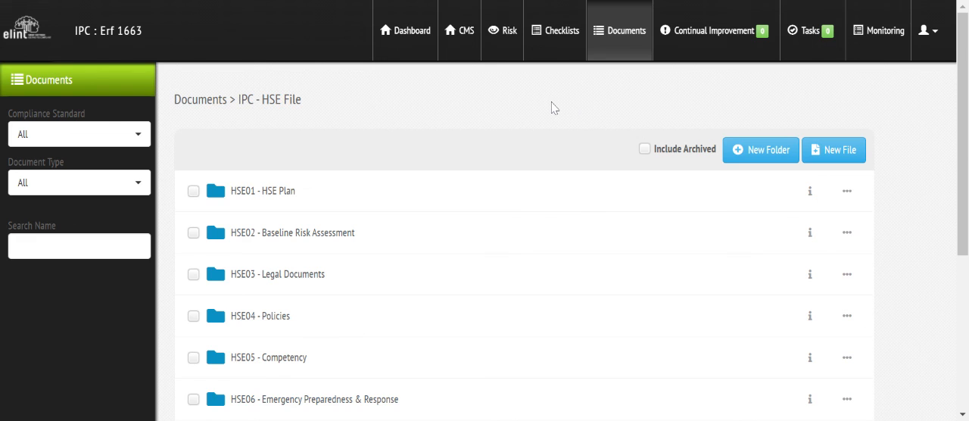
left_click(210, 103)
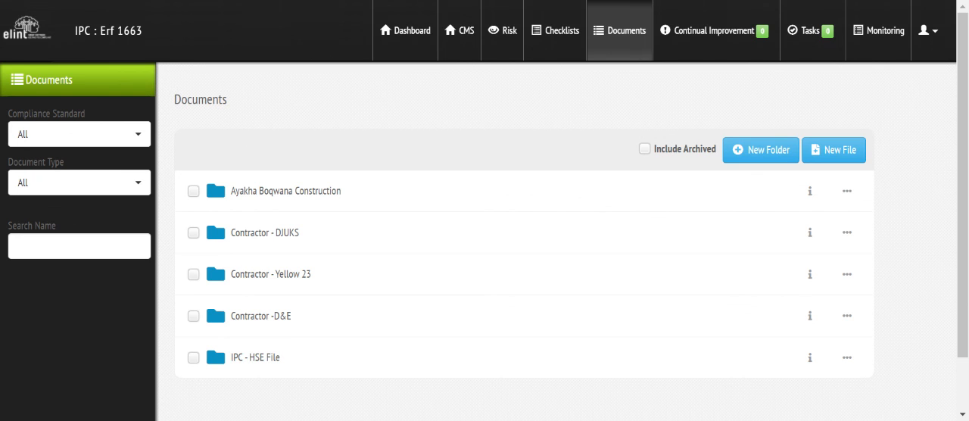
- Look through the Contractor - DJUKS folder, view the files in its Induction subfolder, and return to the contractor's folder
left_click(264, 234)
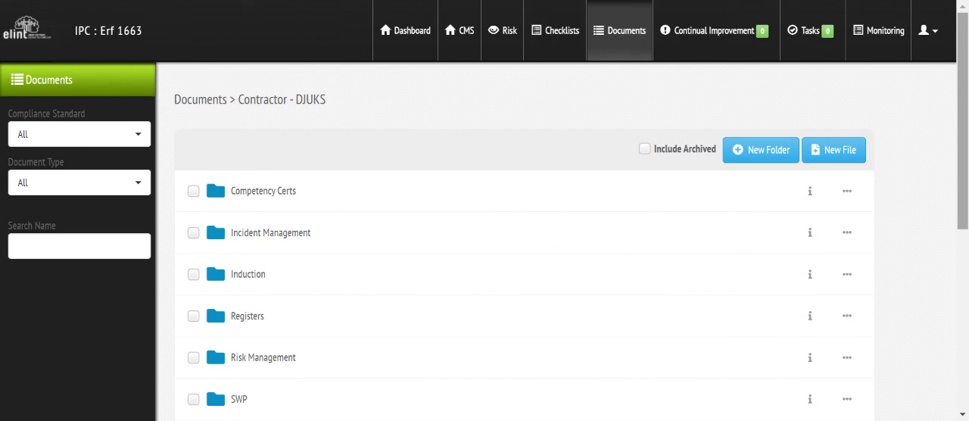
scroll(524, 242, "down", 5)
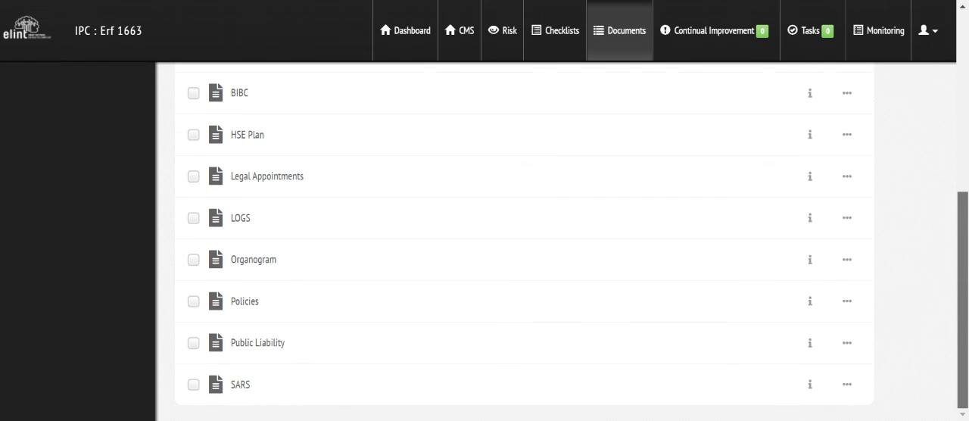
left_click_drag(963, 254, 962, 76)
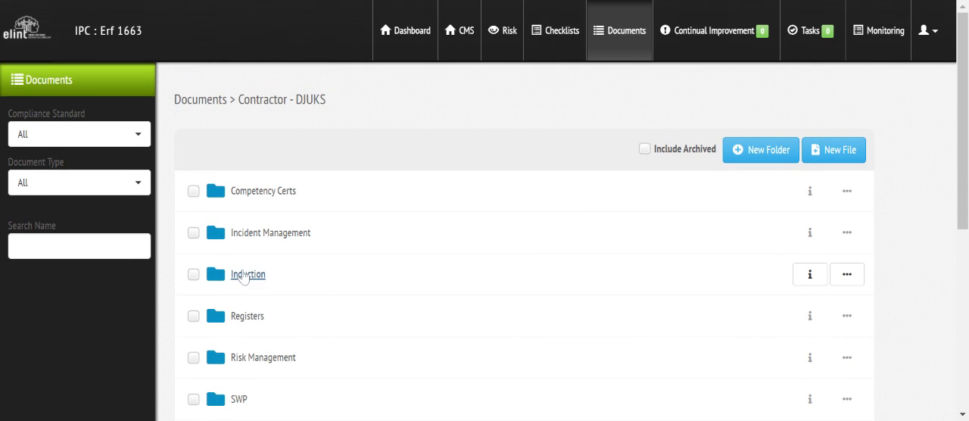
left_click(243, 276)
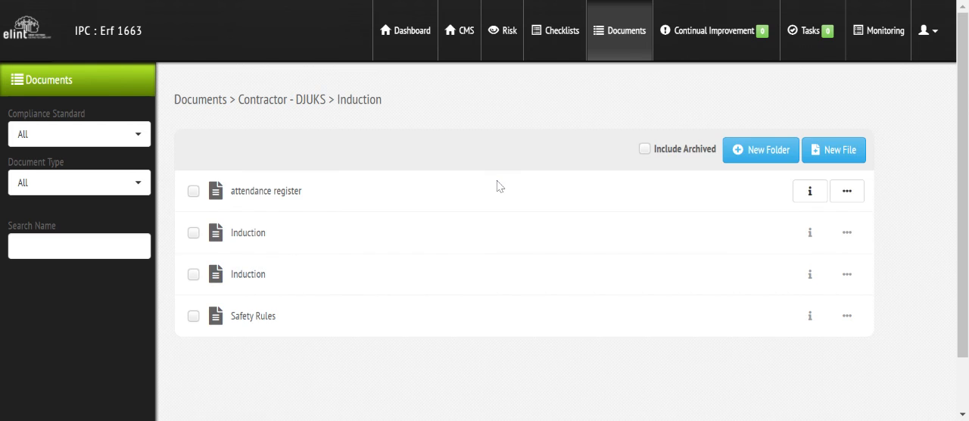
left_click(310, 108)
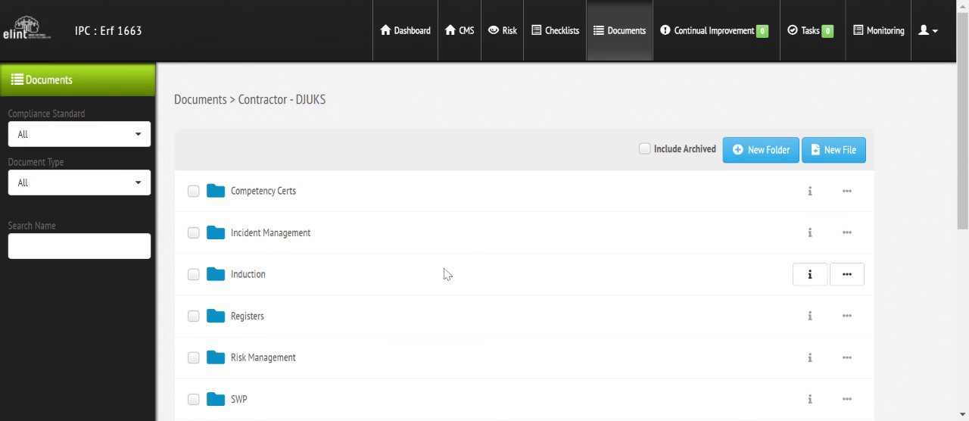
- Filter the CMS measures by the Contractor Management compliance standard and the DJUKS - HSE File workplace
left_click(466, 38)
left_click(79, 134)
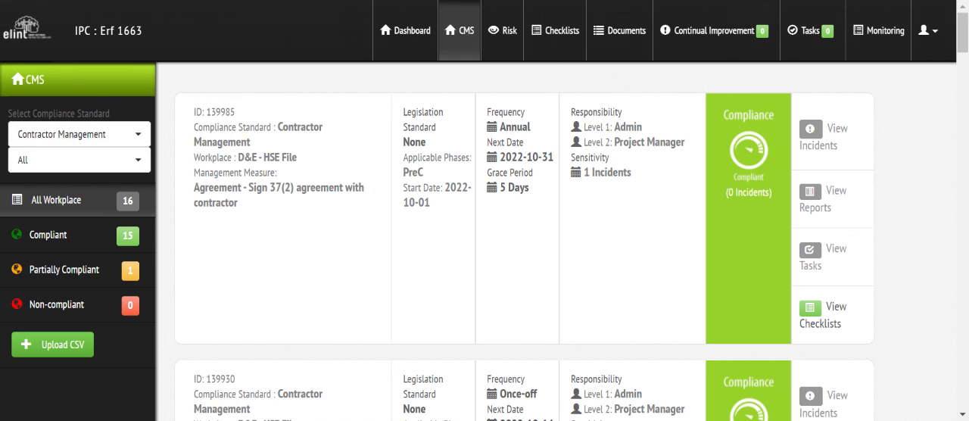
left_click(72, 160)
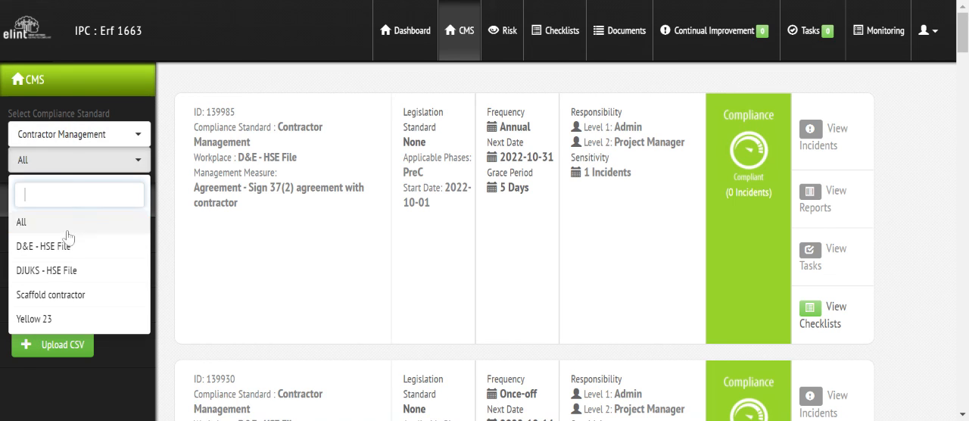
left_click(63, 274)
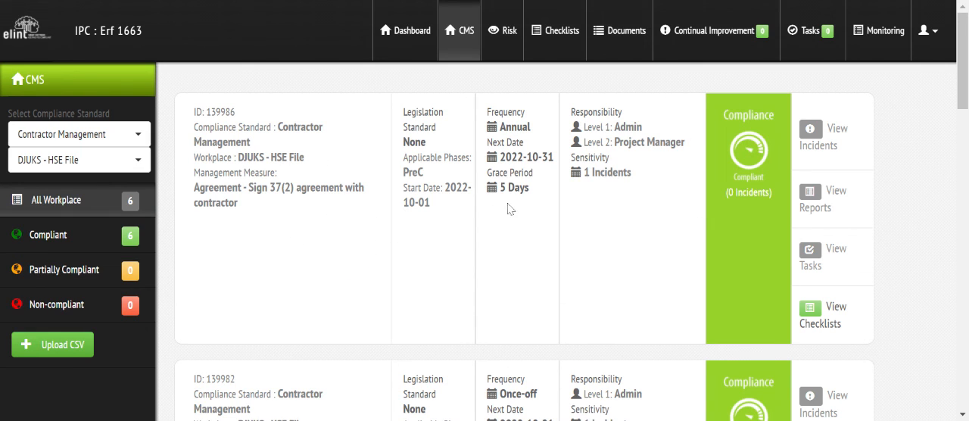
- Review the DJUKS - HSE File measures, from the Sign 37(2) agreement to the weekly Registers upload, checking their frequencies and due dates
scroll(963, 68, "down", 2)
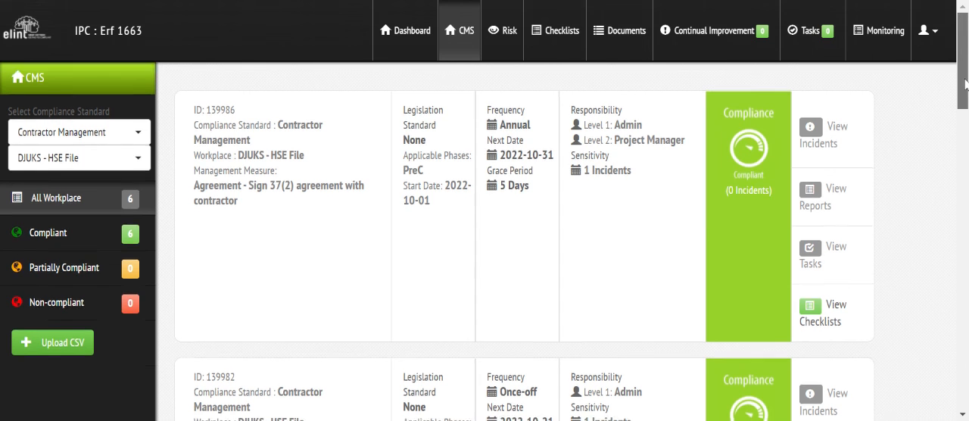
scroll(522, 227, "down", 2)
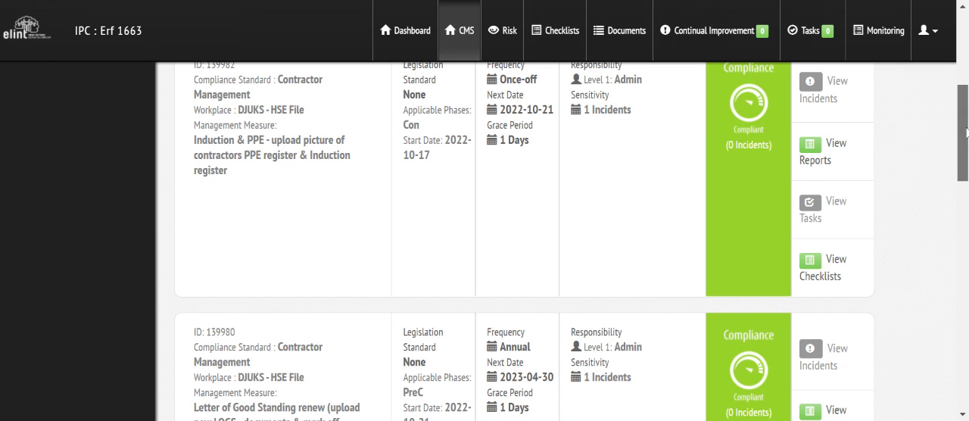
scroll(362, 250, "down", 3)
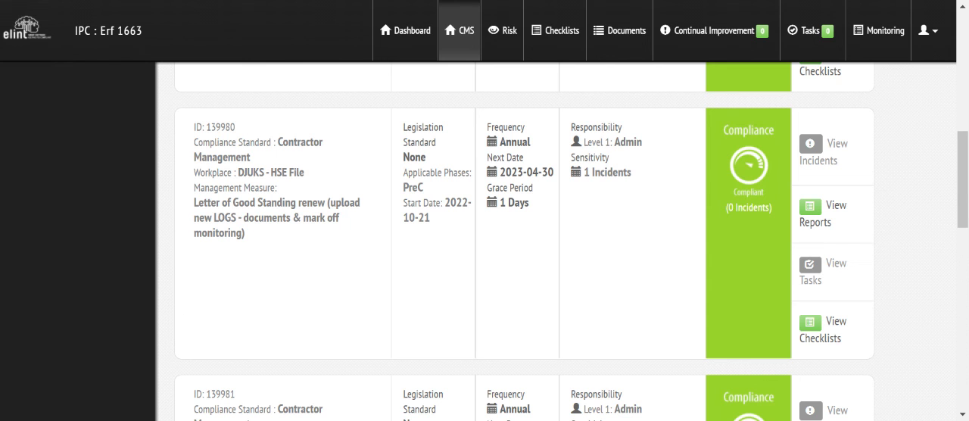
scroll(963, 181, "down", 2)
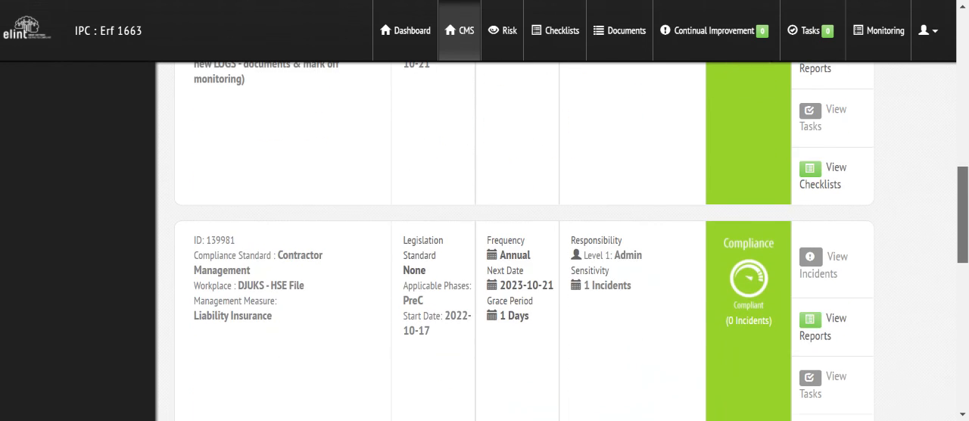
scroll(485, 235, "up", 3)
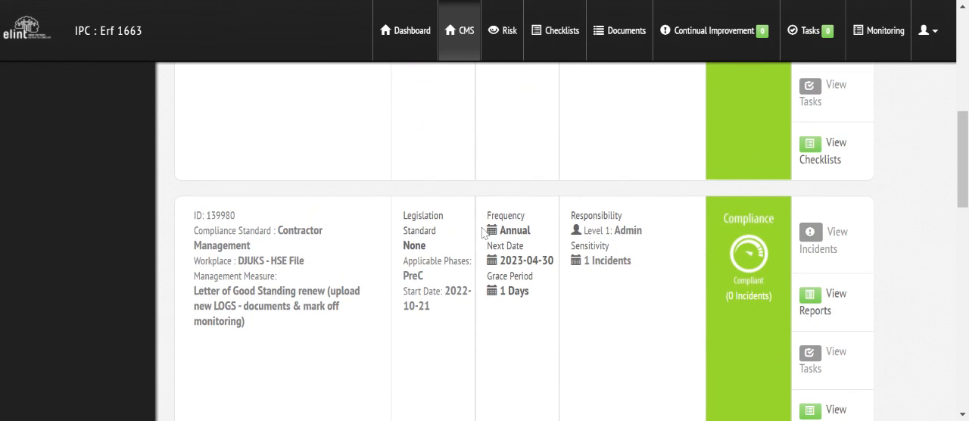
left_click_drag(966, 139, 966, 226)
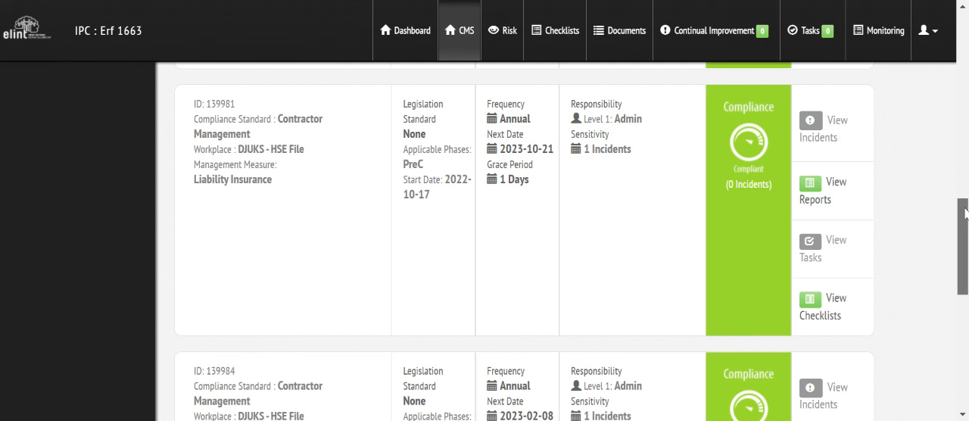
mouse_move(965, 212)
left_mouse_down()
mouse_move(965, 237)
mouse_move(967, 211)
left_mouse_up()
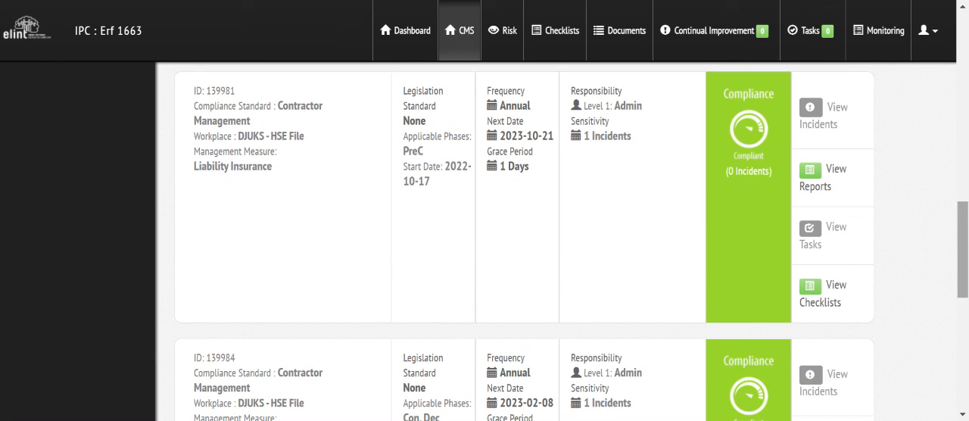
left_click_drag(957, 236, 958, 293)
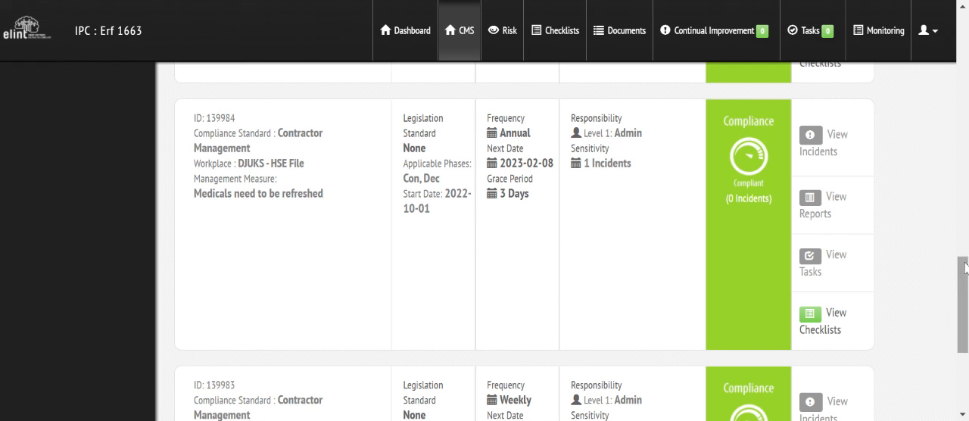
left_click_drag(964, 265, 964, 299)
scroll(590, 278, "down", 2)
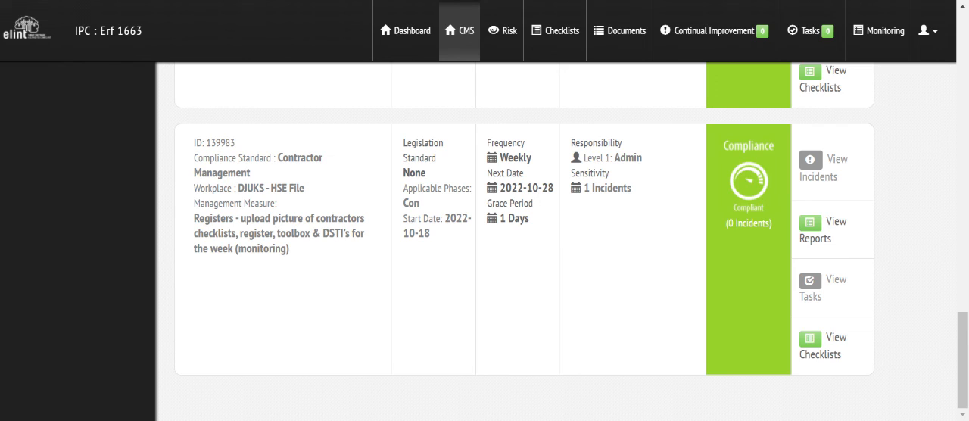
- Search the site's completed checklists for "DJUKE"
left_click(557, 33)
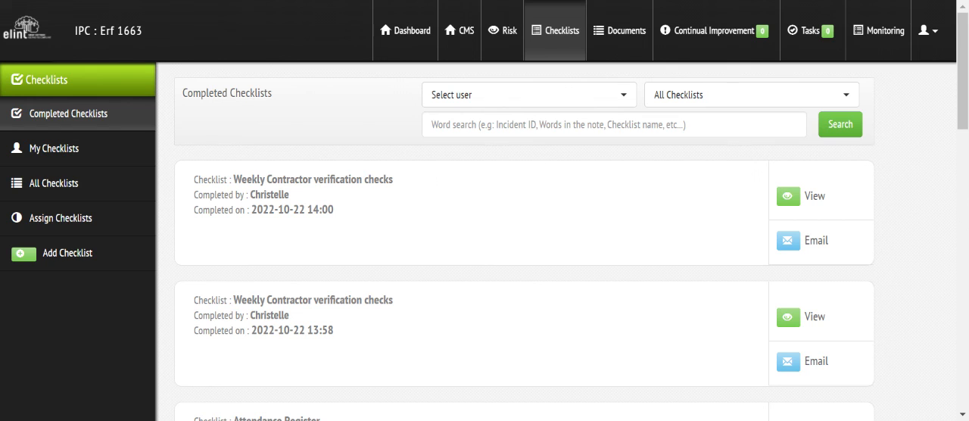
left_click(514, 125)
type("DJUKE")
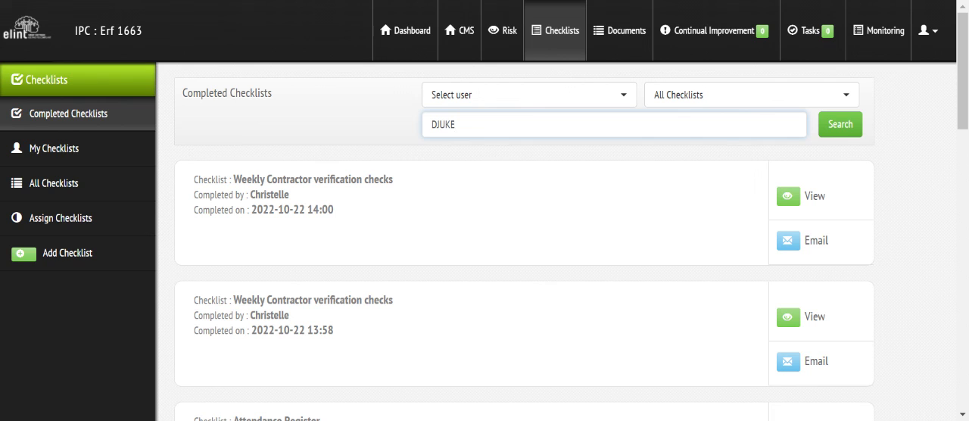
left_click(842, 128)
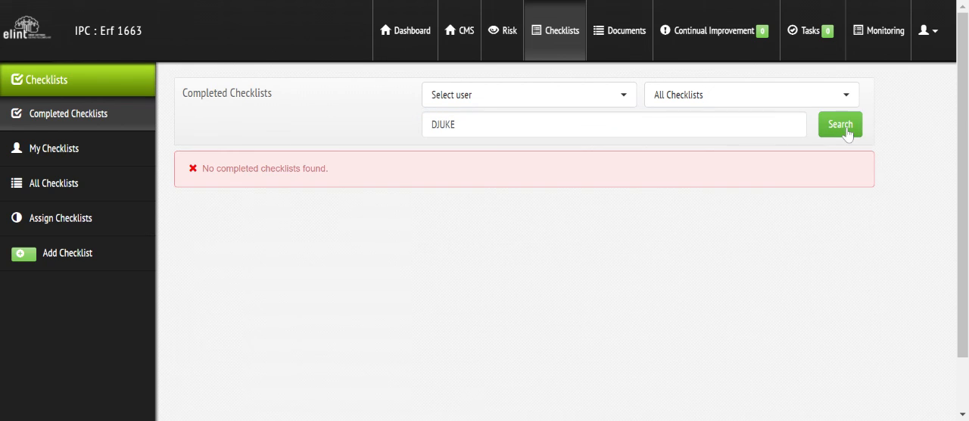
- Clear the search term, check which checklist types can be filtered, and reload the full list of completed checklists
left_click(530, 125)
key("BackSpace")
key("BackSpace")
key("BackSpace")
key("BackSpace")
key("BackSpace")
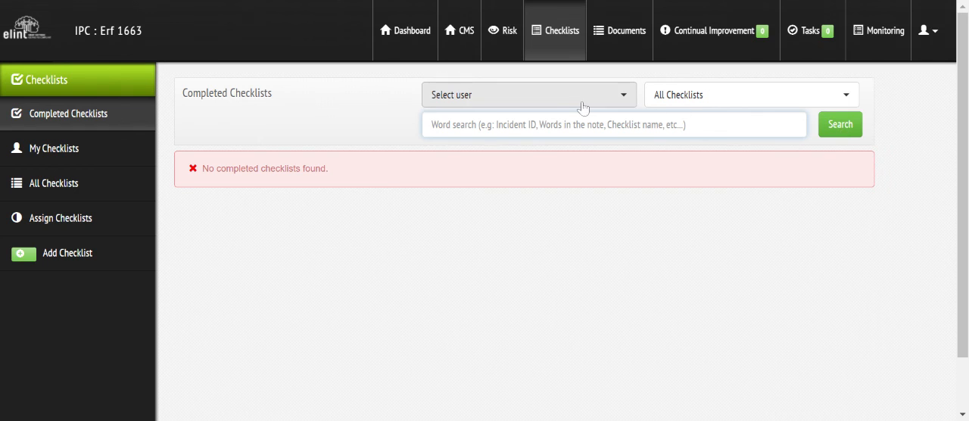
left_click(715, 103)
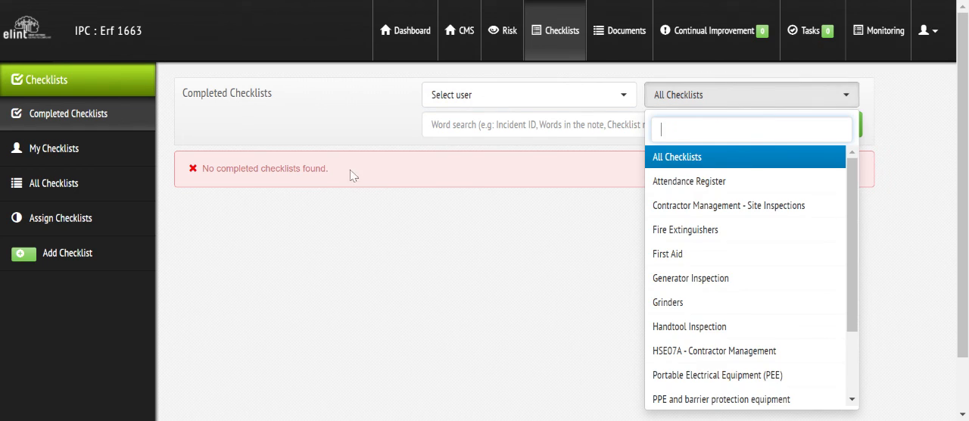
left_click(62, 121)
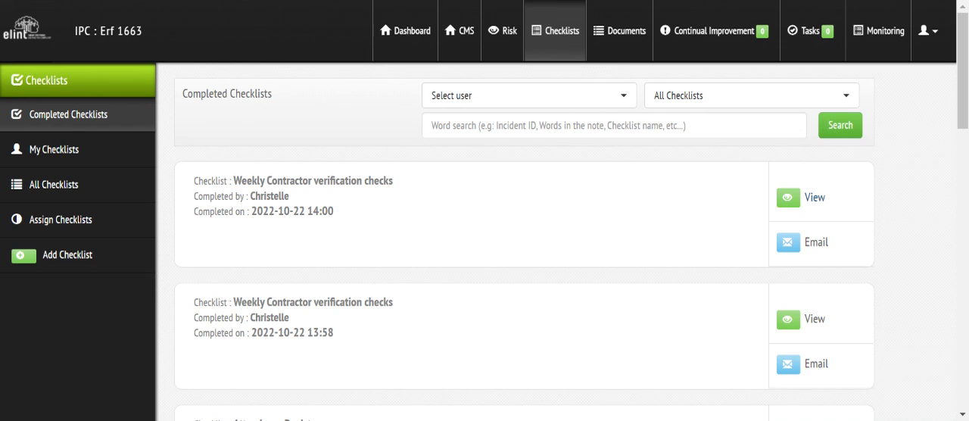
- View the CMS measures and the Continual Improvement incidents under Review
left_click(465, 38)
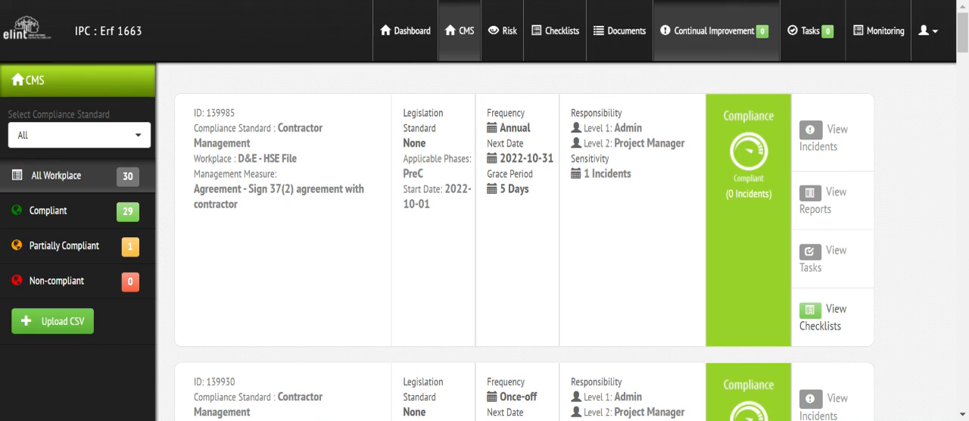
left_click(725, 34)
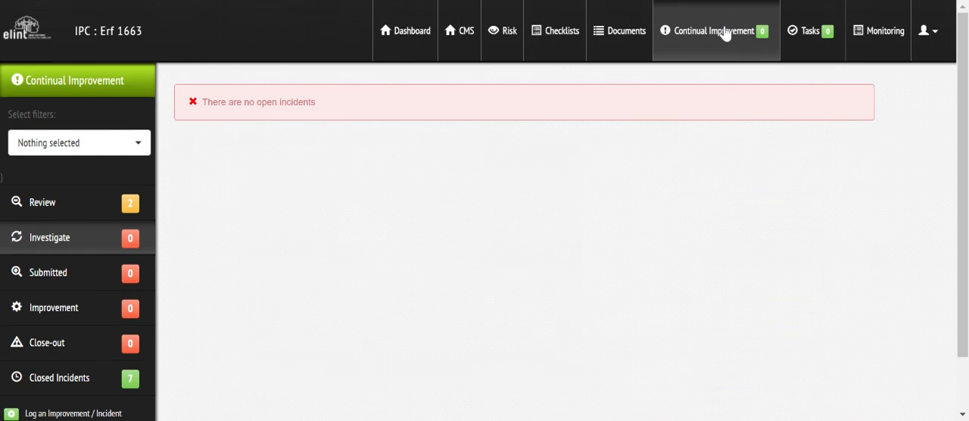
left_click(39, 204)
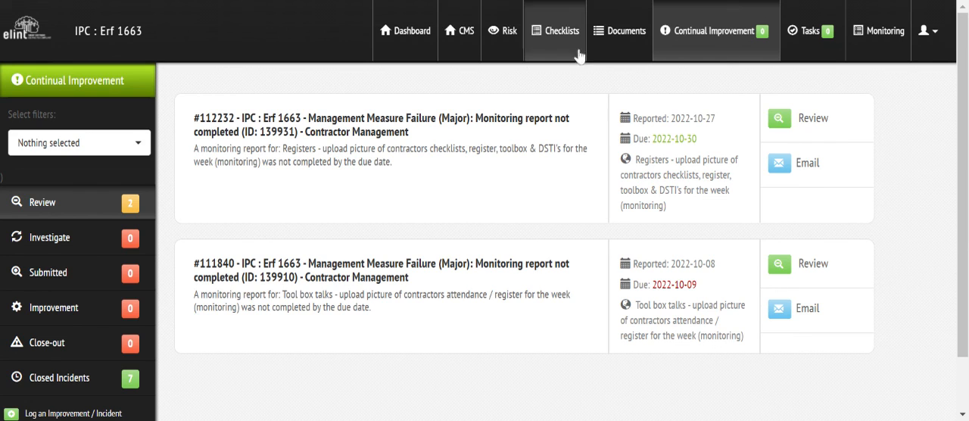
- View the Risk Dashboard, the CMS measures and the site's top-level document folders
left_click(503, 38)
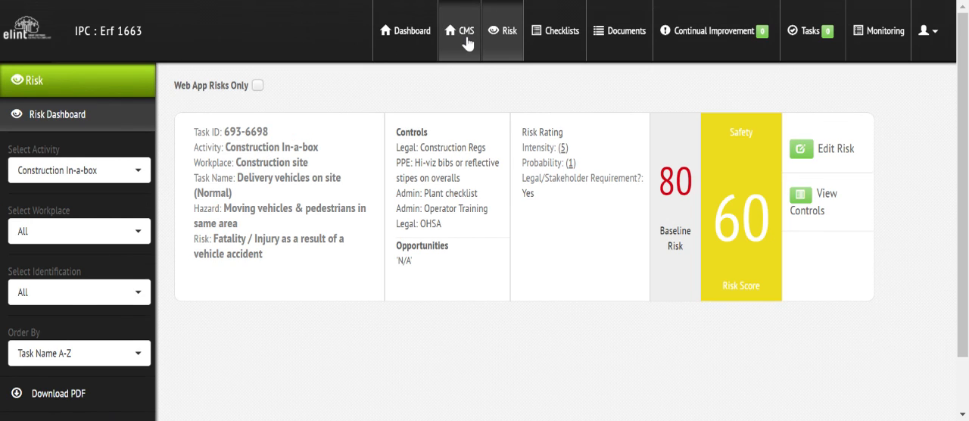
left_click(467, 44)
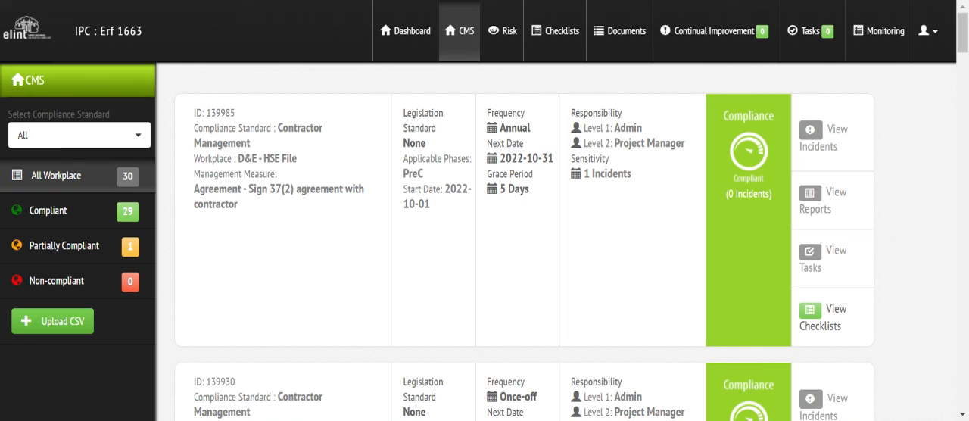
left_click(638, 34)
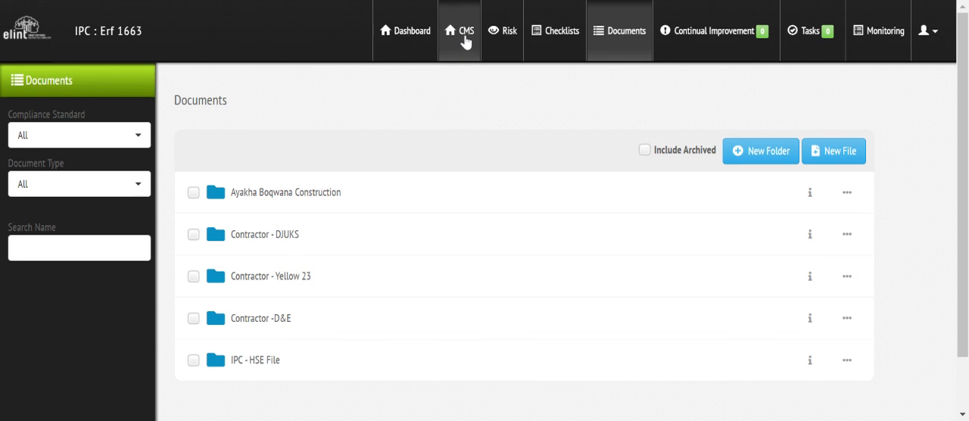
- Upload a CSV of HSE File management measures to the CMS and check the imported rows through 24. Site vehicle/Plant
left_click(466, 40)
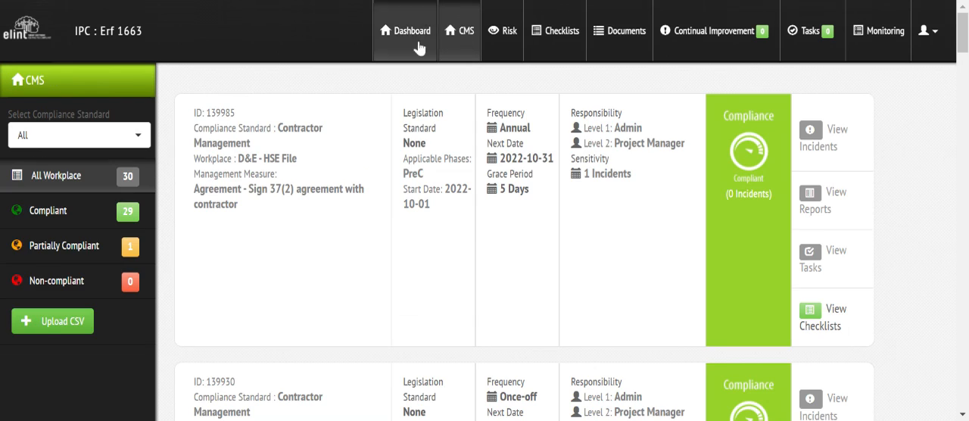
left_click(42, 325)
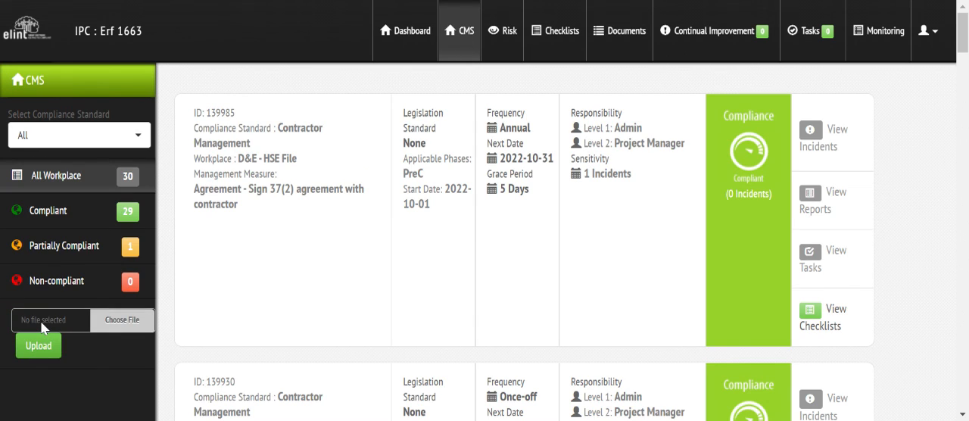
left_click(42, 328)
left_click(34, 346)
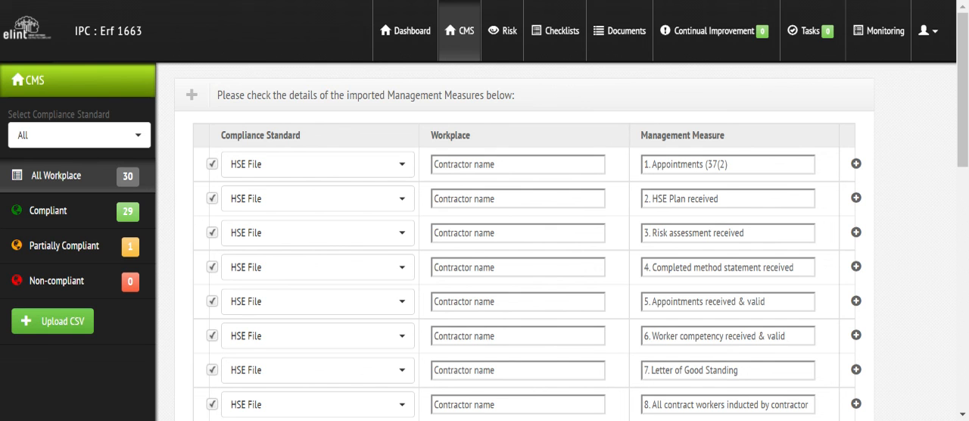
scroll(963, 167, "down", 2)
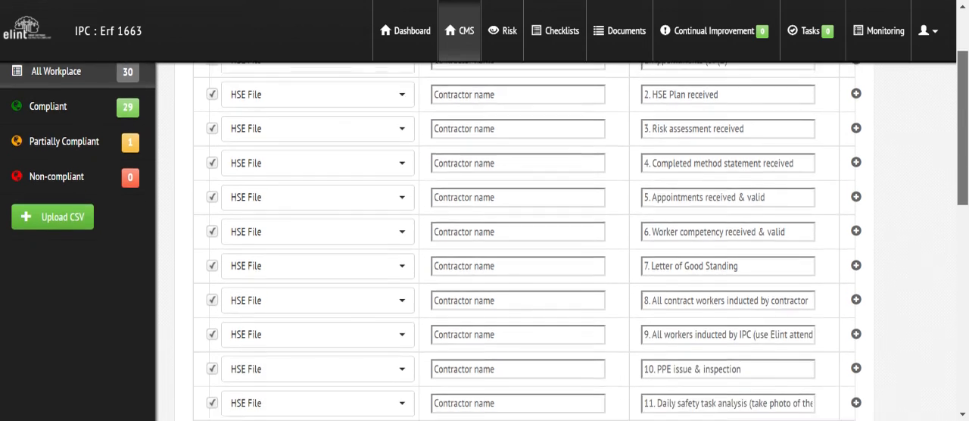
scroll(514, 242, "down", 6)
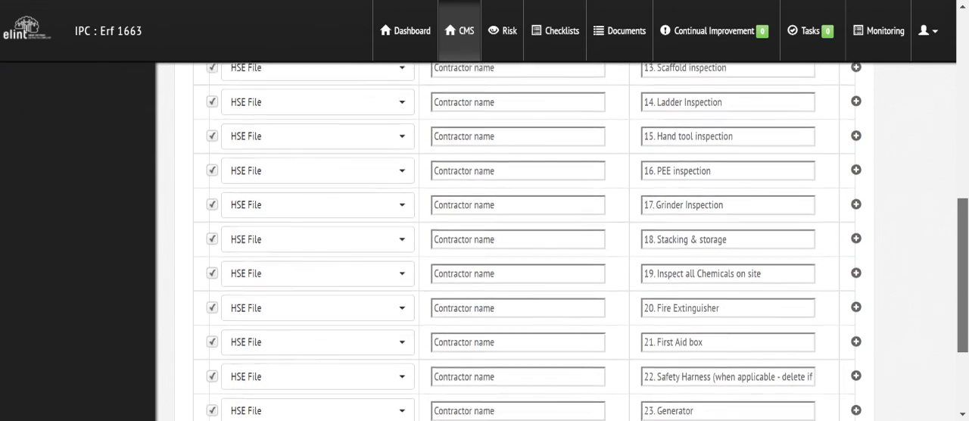
scroll(515, 242, "down", 3)
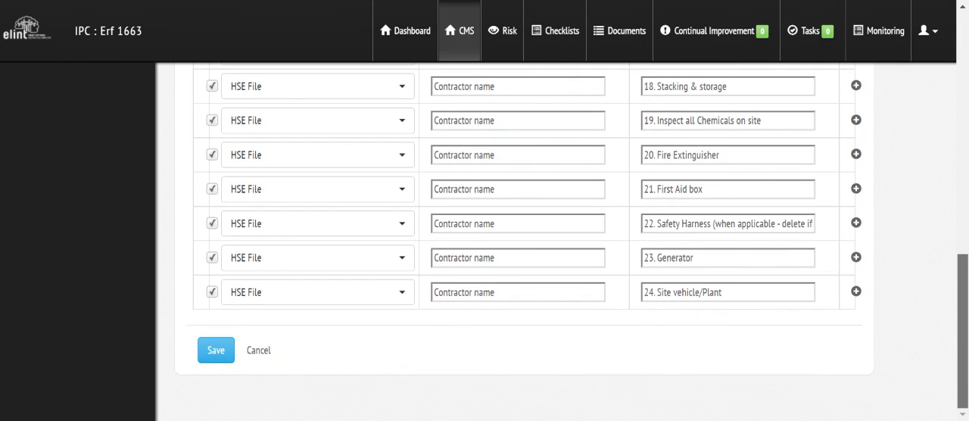
- Exclude measures 22. Safety Harness, 23. Generator and 24. Site vehicle/Plant from the import
left_click(212, 292)
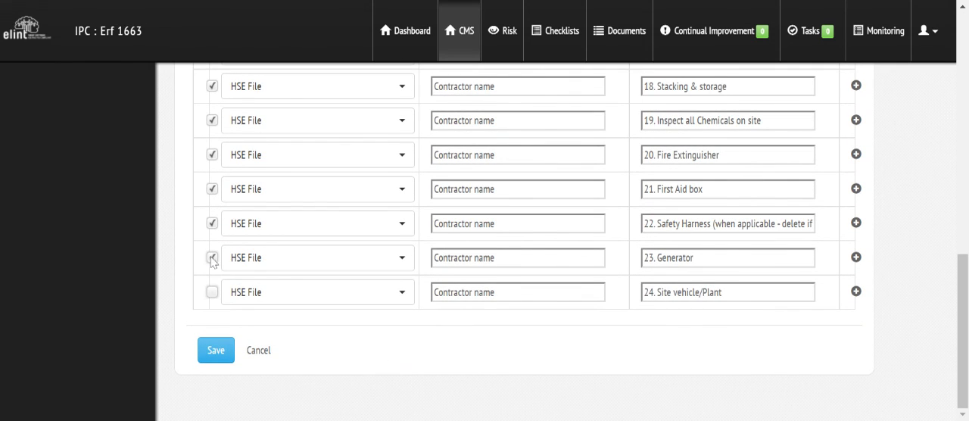
left_click(212, 259)
left_click(212, 224)
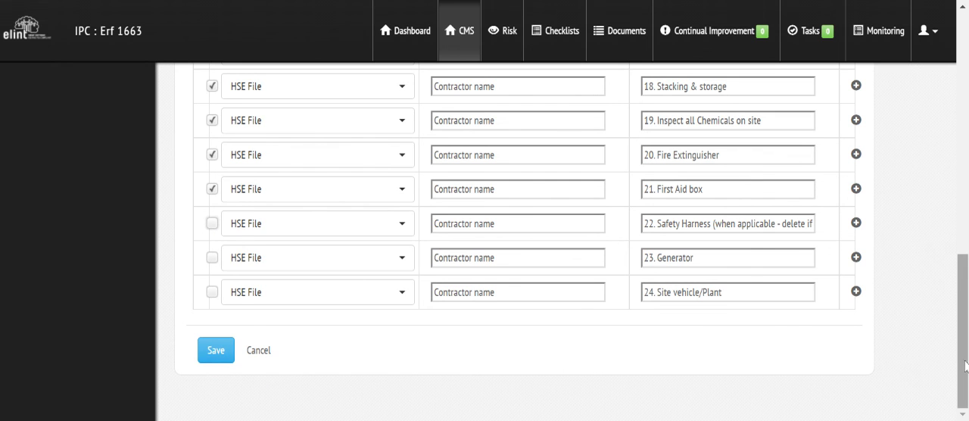
- Leave the import check and view the contents of the Ayakha Boqwana Construction document folder
left_click_drag(965, 363, 961, 117)
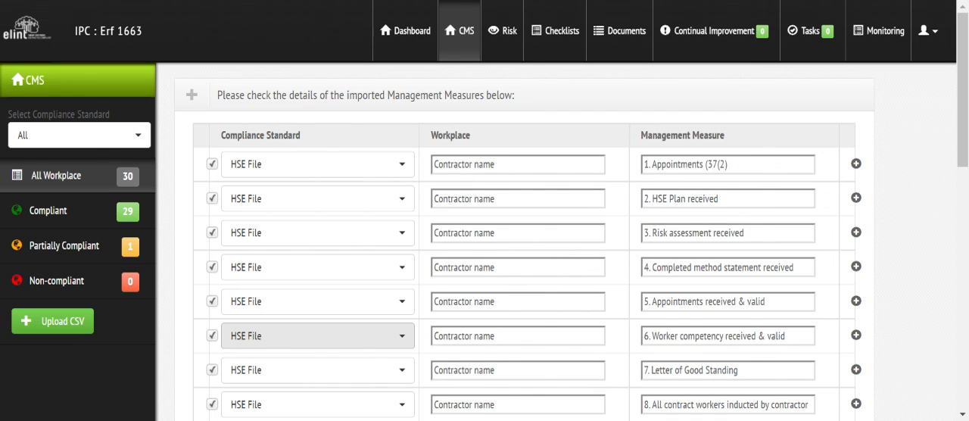
left_click(628, 44)
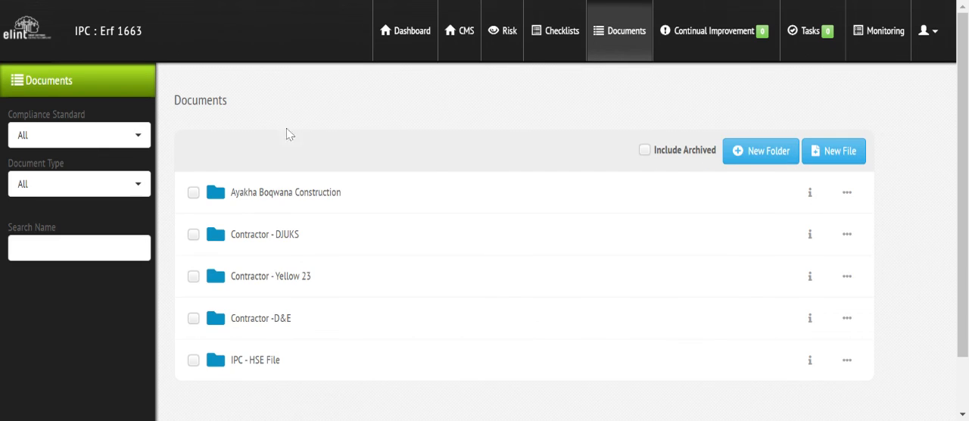
left_click(274, 198)
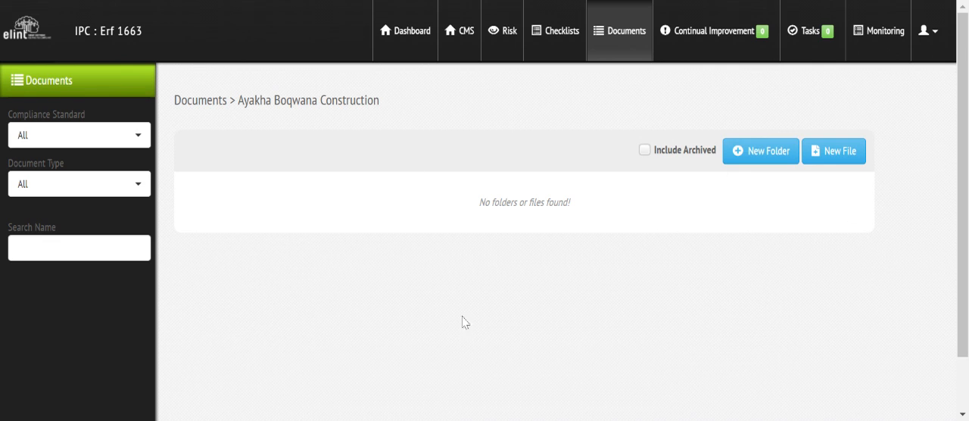
- Show the Contractor Management monitoring tasks and filter Monitoring by the Contractor Management compliance standard
left_click(892, 44)
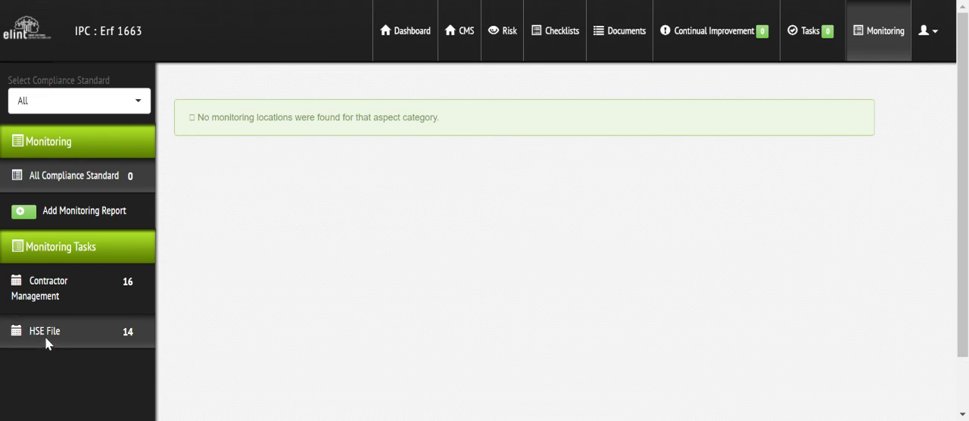
left_click(43, 301)
left_click(78, 101)
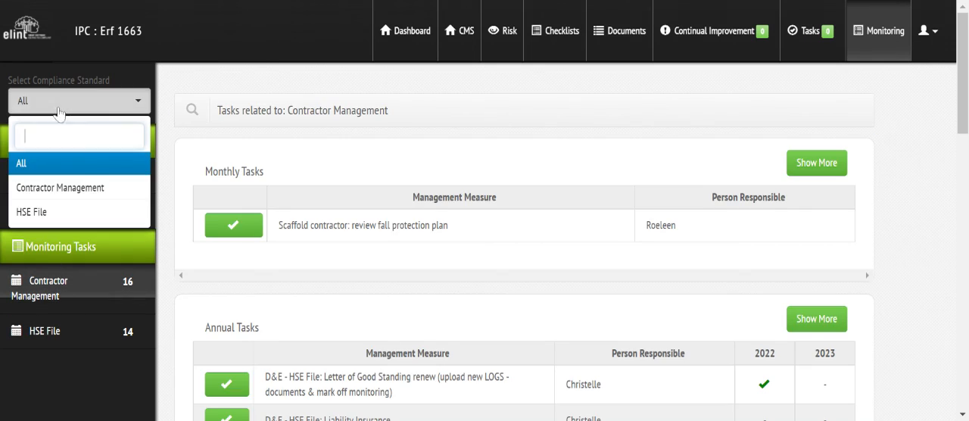
left_click(38, 187)
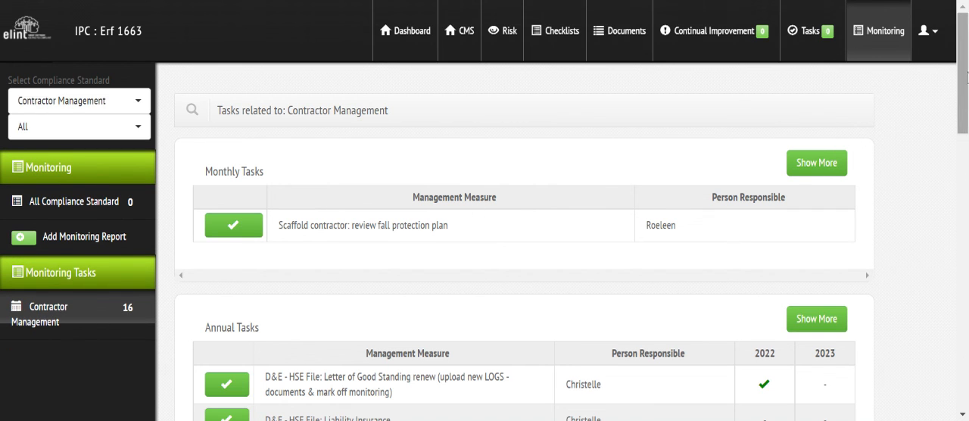
- Review the Contractor Management tasks from monthly and annual to weekly, once-off and biennial, checking their completion marks
scroll(886, 131, "down", 3)
scroll(524, 241, "down", 7)
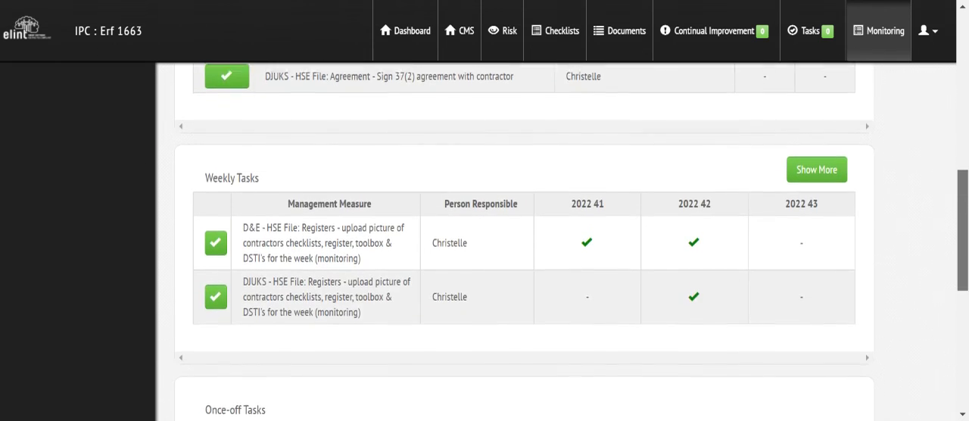
scroll(524, 241, "down", 2)
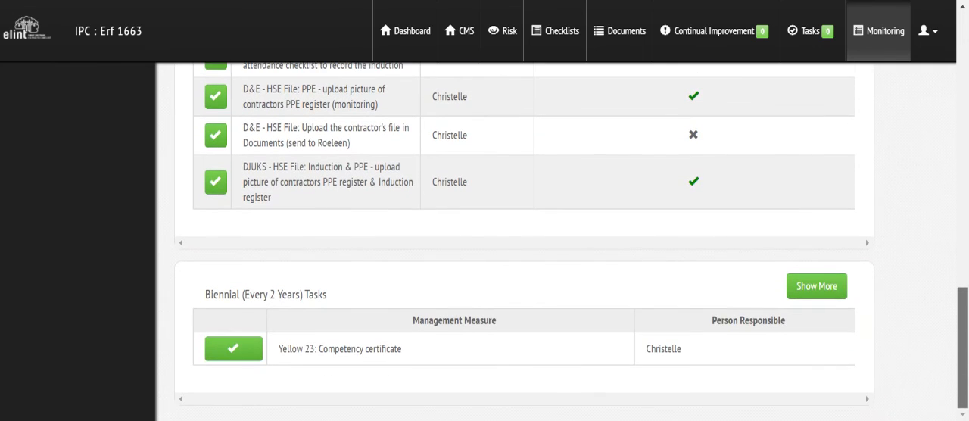
scroll(524, 241, "up", 2)
left_click_drag(963, 279, 963, 42)
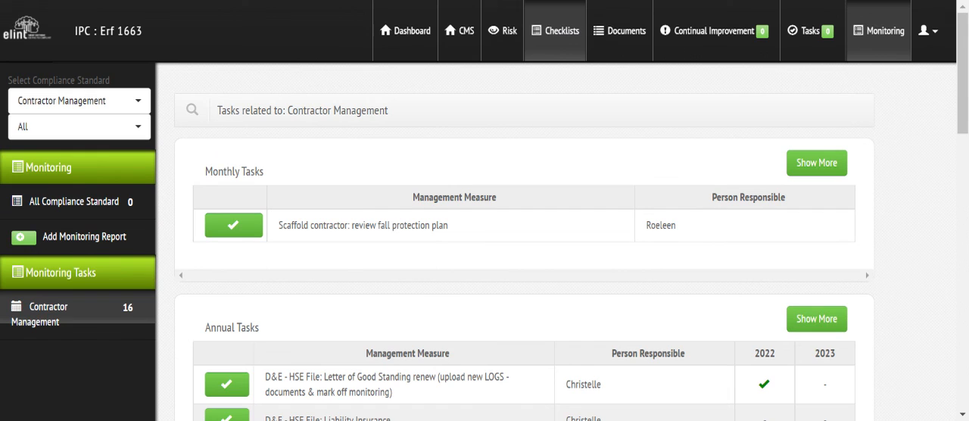
- Look through the site's All Checklists list, from First Aid to the Weekly Checklist for access control
left_click(558, 37)
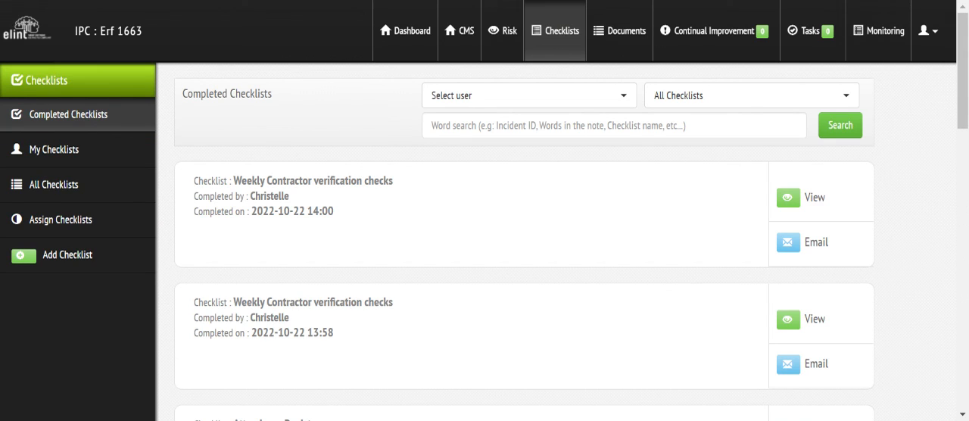
left_click(33, 195)
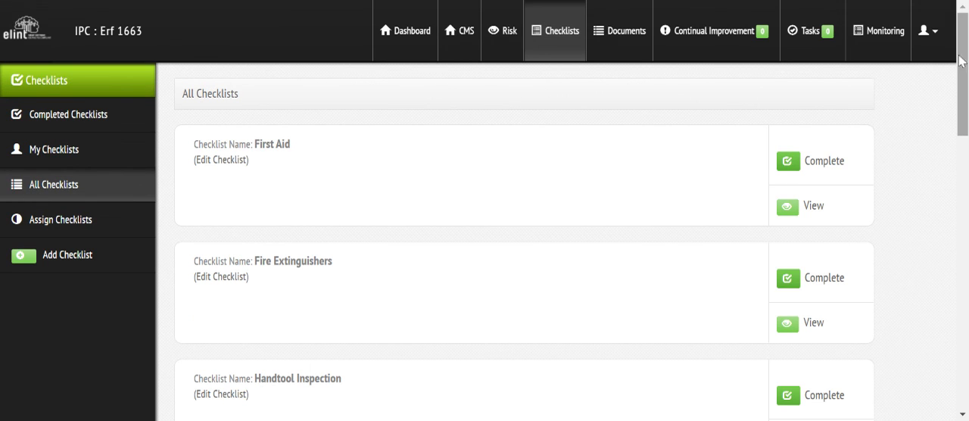
scroll(485, 242, "down", 4)
scroll(484, 242, "down", 6)
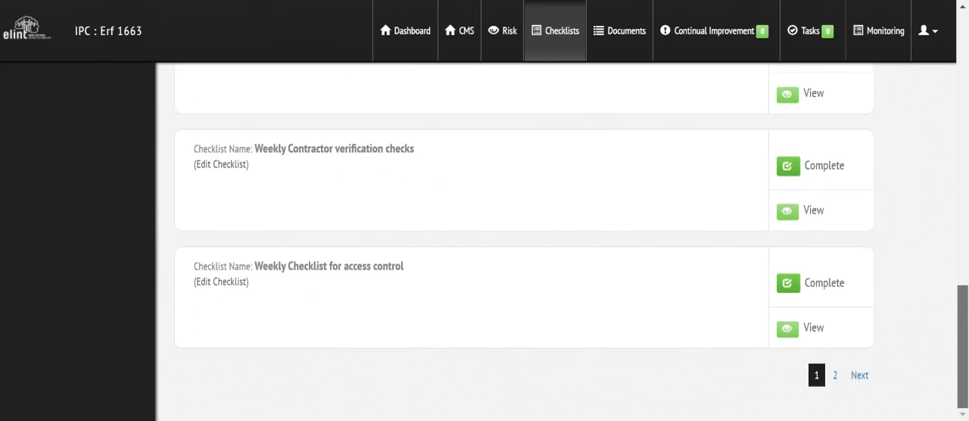
scroll(484, 242, "up", 8)
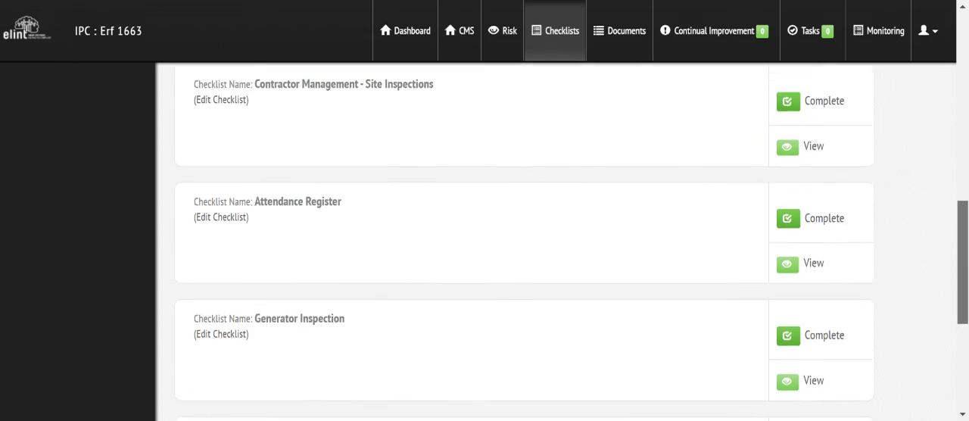
scroll(484, 242, "down", 3)
scroll(485, 242, "up", 4)
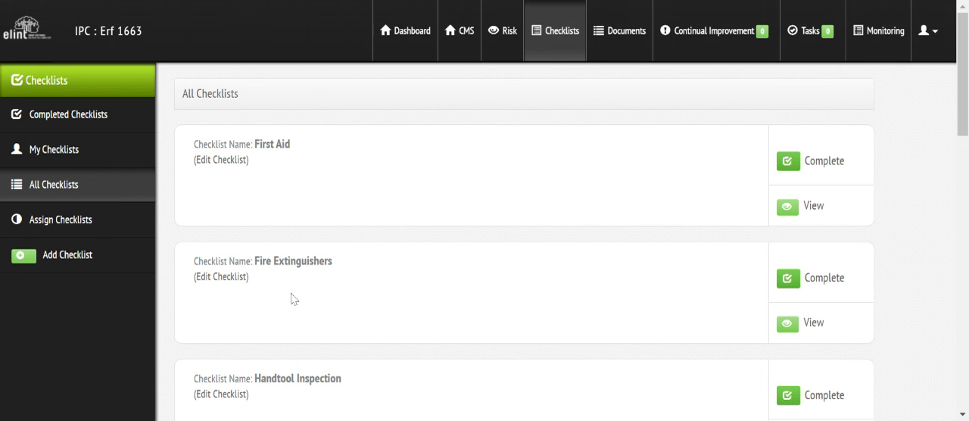
scroll(955, 98, "down", 4)
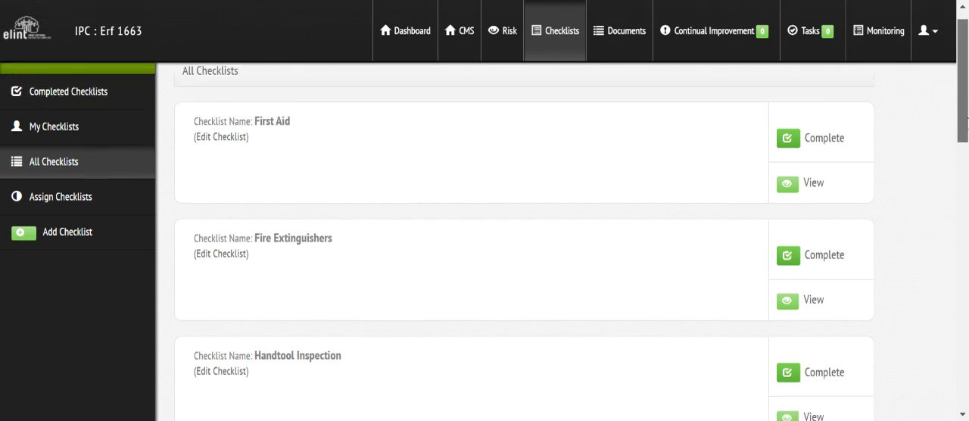
scroll(955, 99, "up", 4)
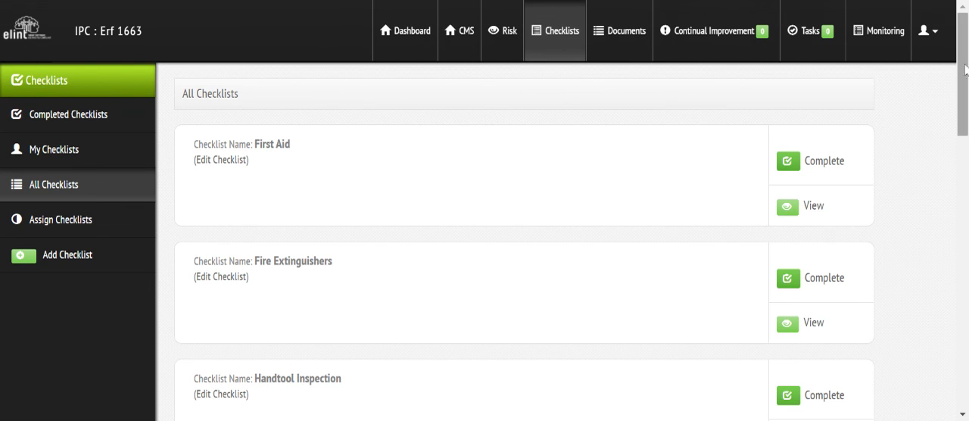
scroll(963, 68, "down", 3)
scroll(524, 242, "down", 6)
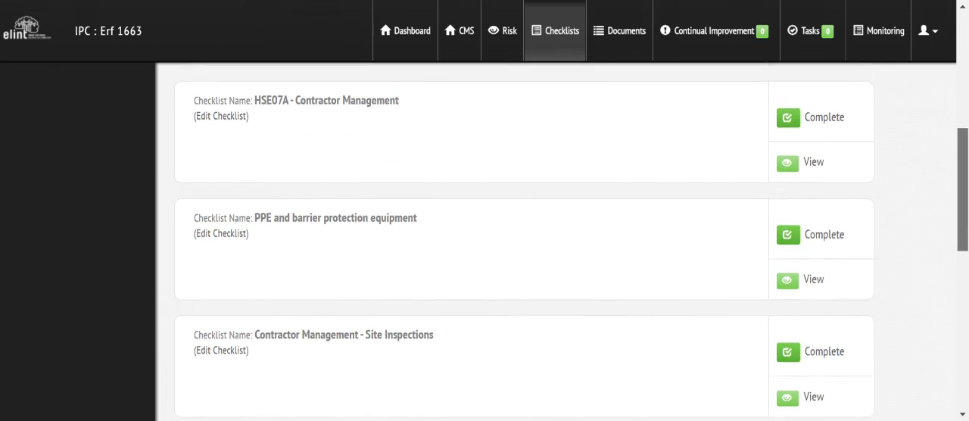
scroll(524, 243, "down", 3)
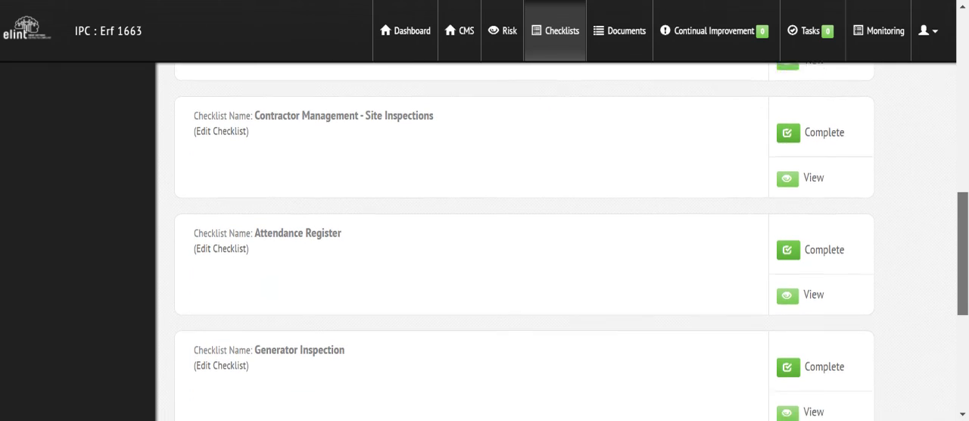
- Open the Weekly Contractor verification checks checklist for editing and review its linked management measures and checklist items
scroll(502, 323, "down", 1)
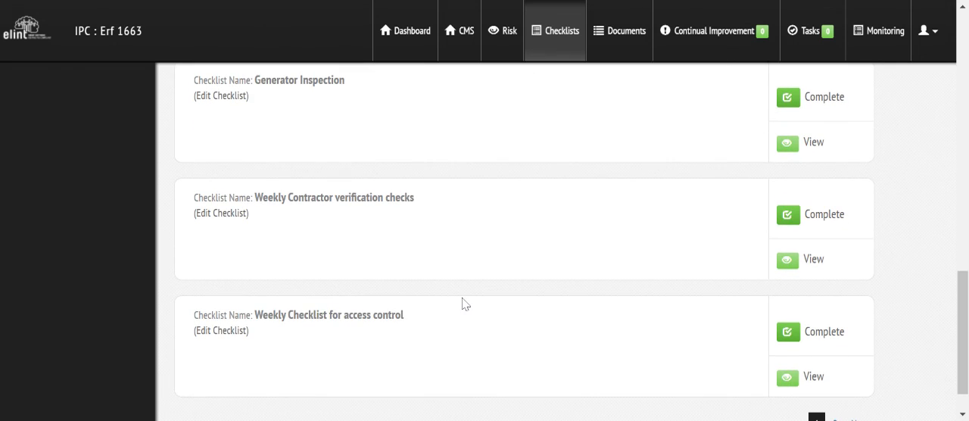
left_click(229, 215)
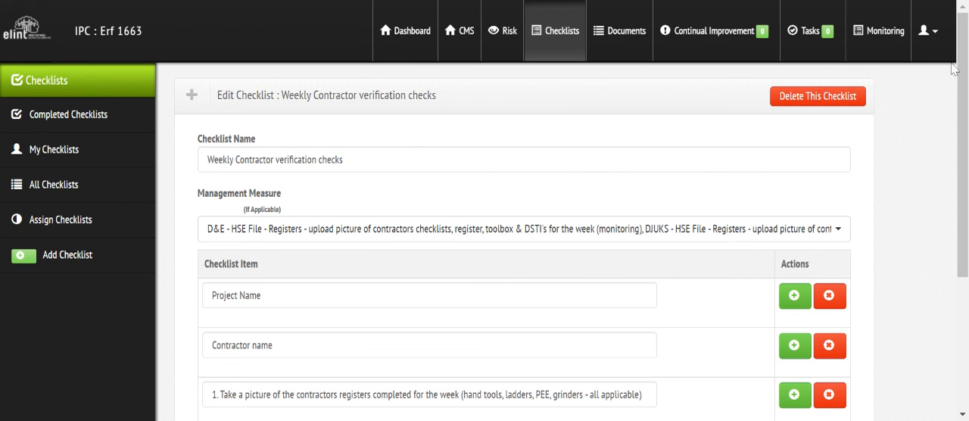
scroll(232, 224, "down", 2)
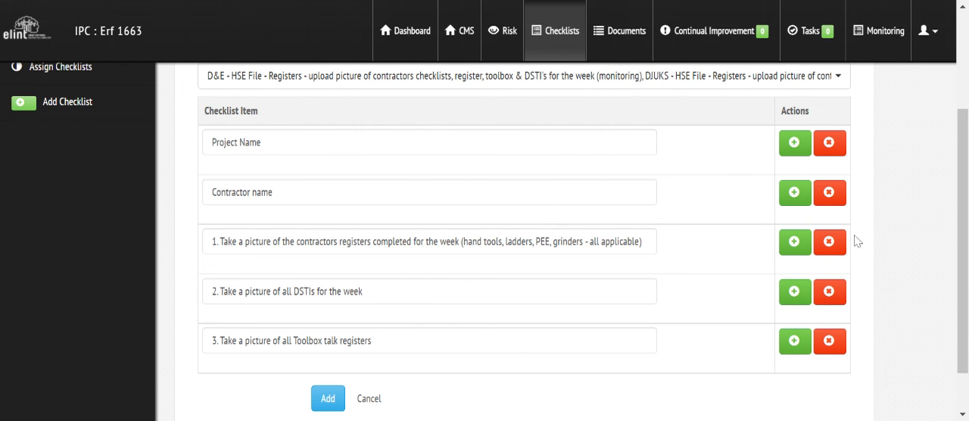
left_click_drag(965, 281, 960, 174)
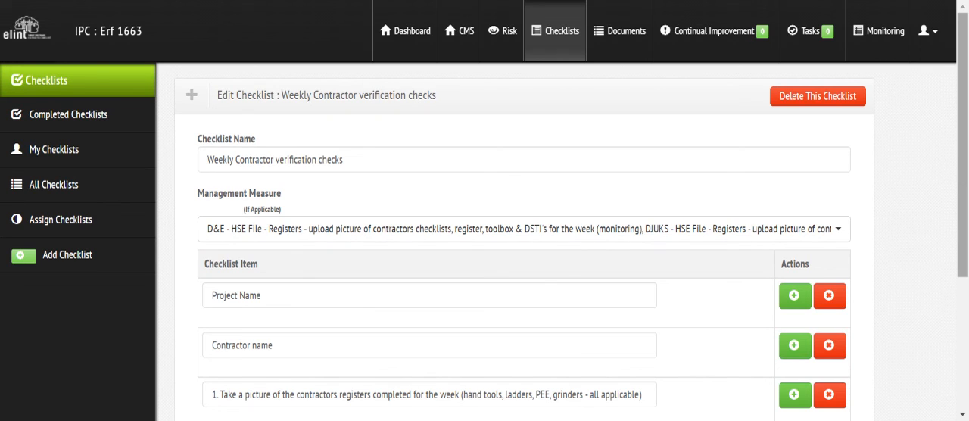
- From the All Checklists list, open the Weekly Checklist for access control for editing and review its management measure and items
left_click(571, 38)
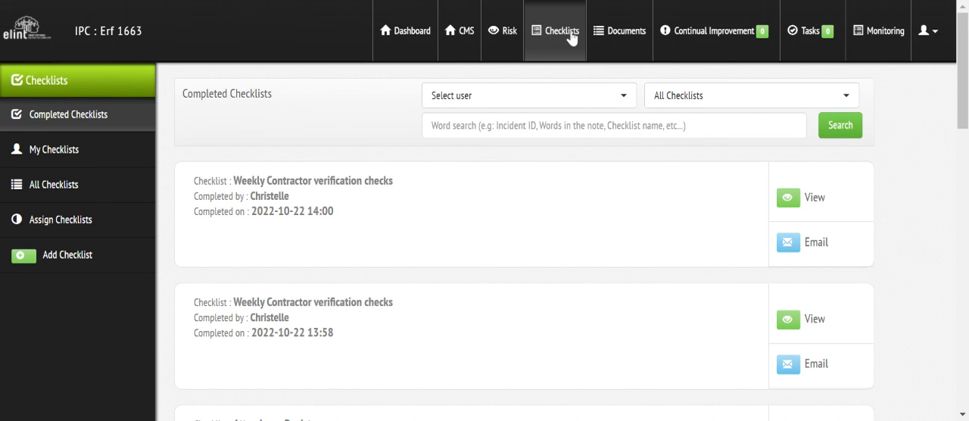
mouse_move(964, 41)
left_mouse_down()
mouse_move(964, 325)
mouse_move(964, 42)
left_mouse_up()
left_click(71, 197)
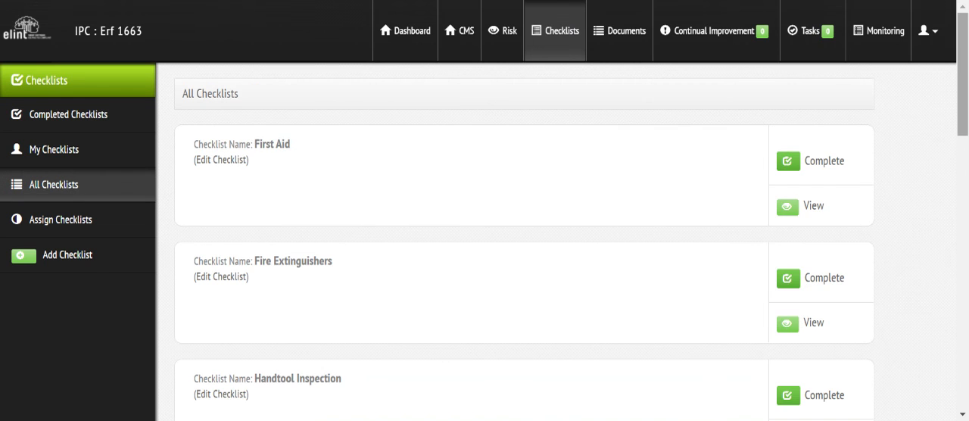
left_click_drag(963, 68, 965, 337)
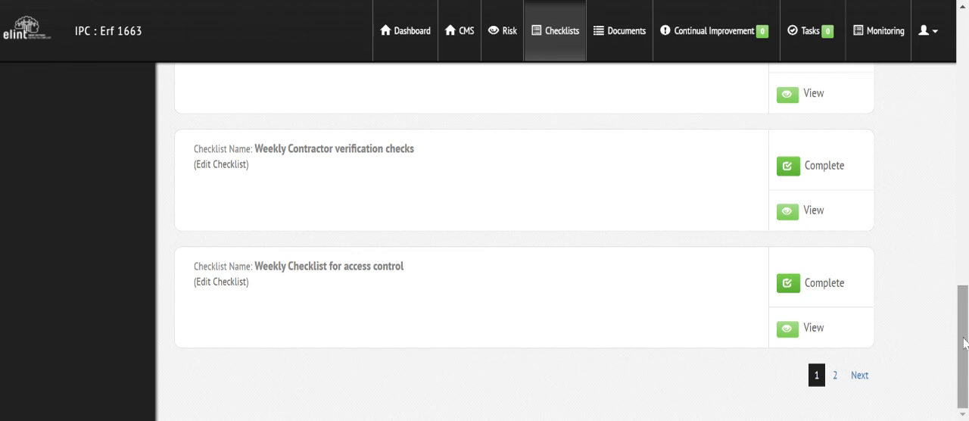
left_click(221, 282)
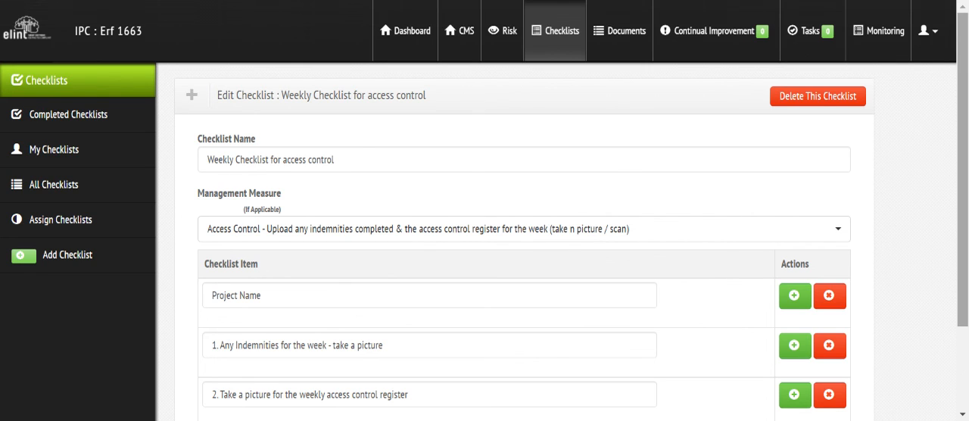
scroll(524, 250, "down", 2)
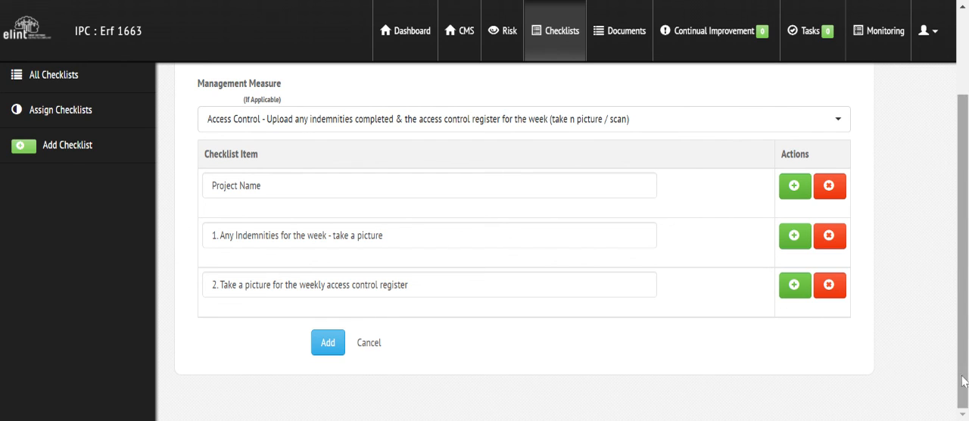
left_click_drag(960, 326, 960, 244)
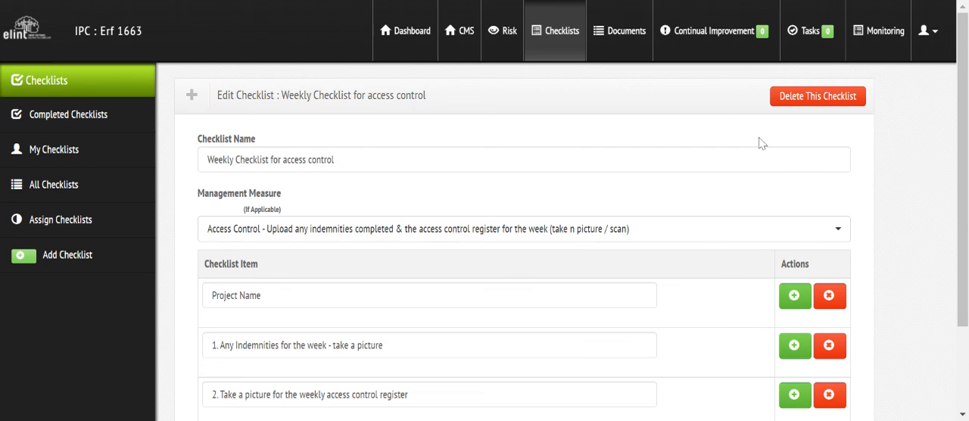
- Return to the All Checklists list, and show the site's delegated tasks
left_click(567, 39)
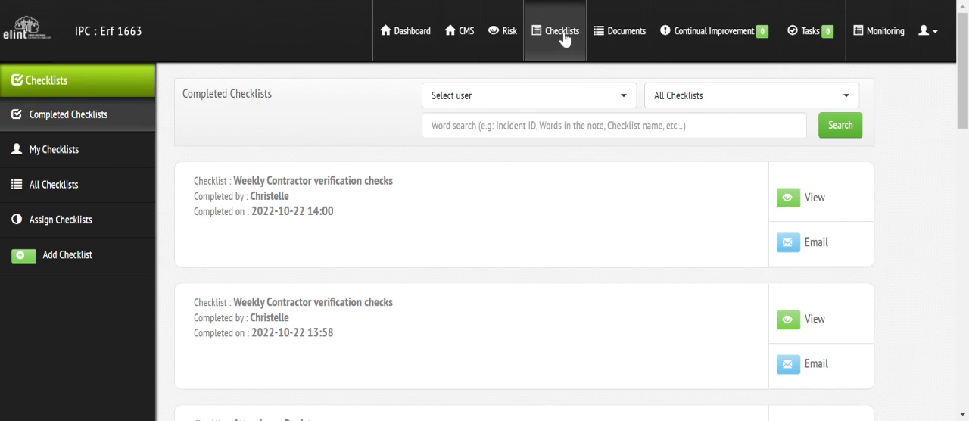
left_click(36, 187)
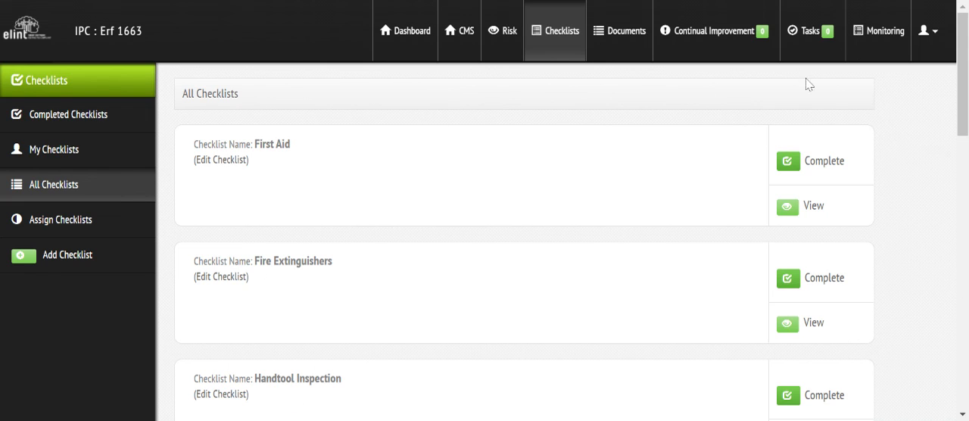
left_click(811, 39)
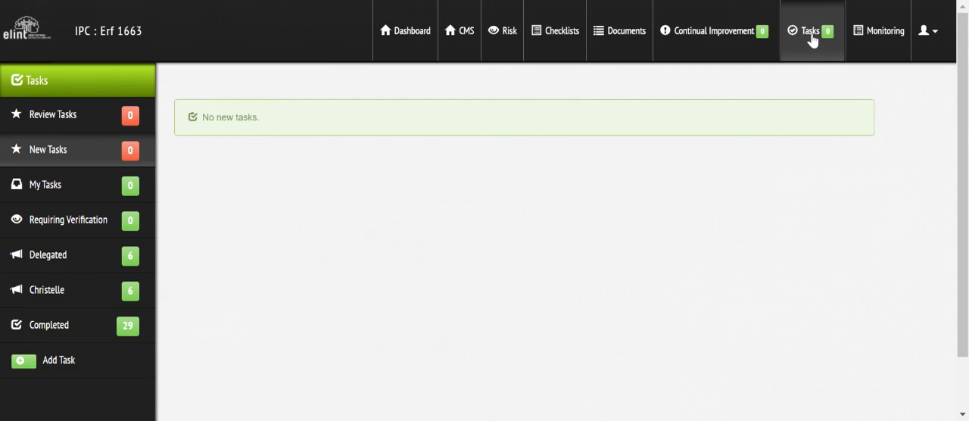
left_click(48, 255)
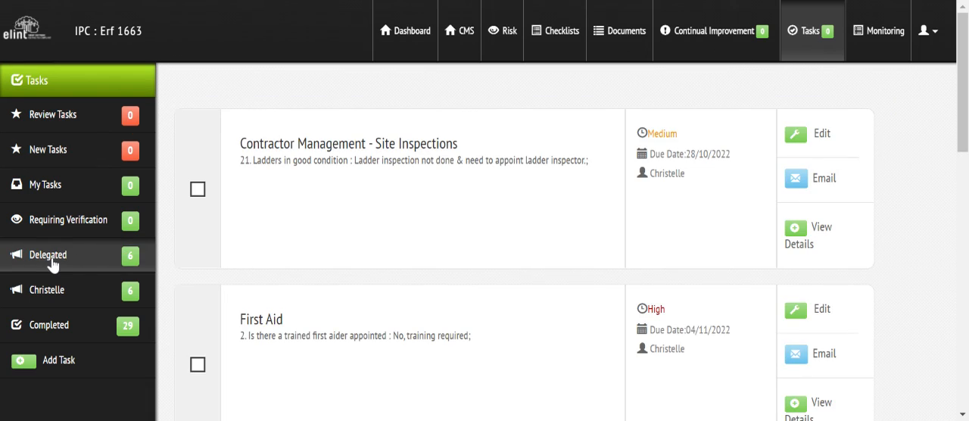
left_click_drag(963, 19, 963, 69)
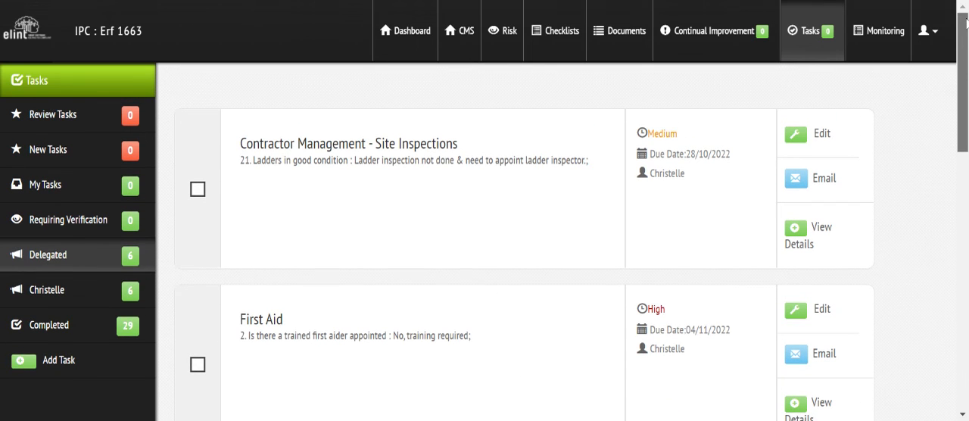
- Search the dashboards for IPC, open IPC - Erf1663 and review its charts from CMS to Tasks
left_click(425, 34)
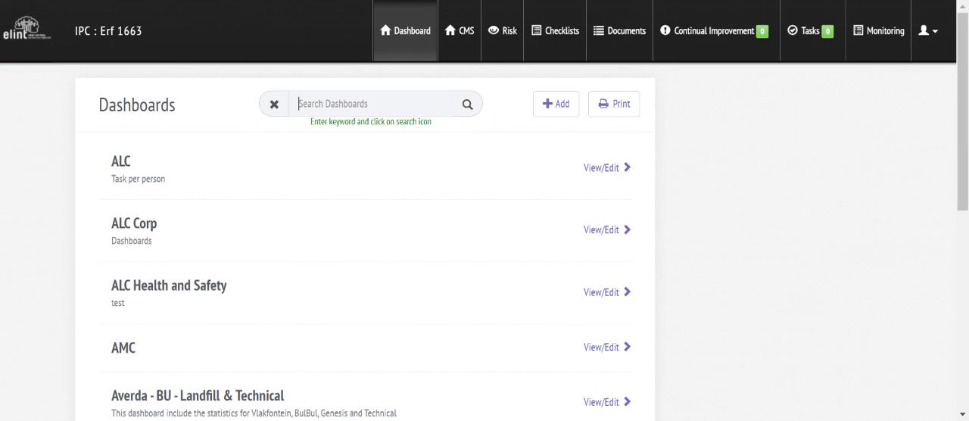
type("IPC")
key("Return")
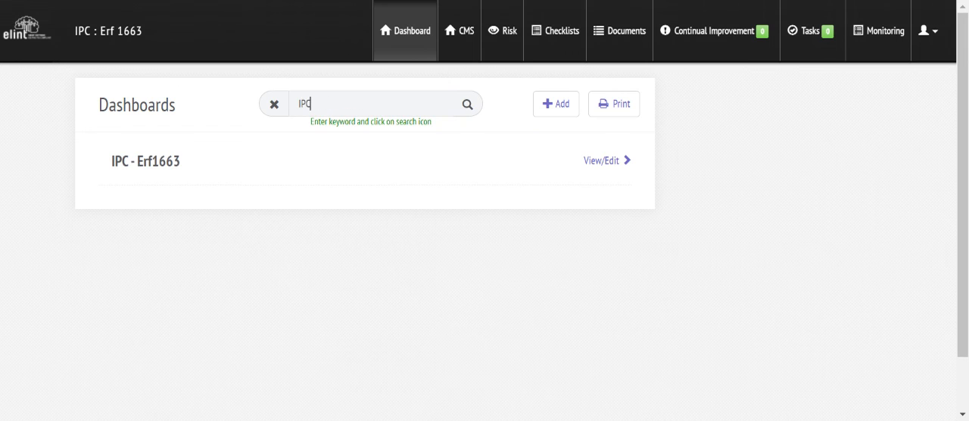
left_click(606, 161)
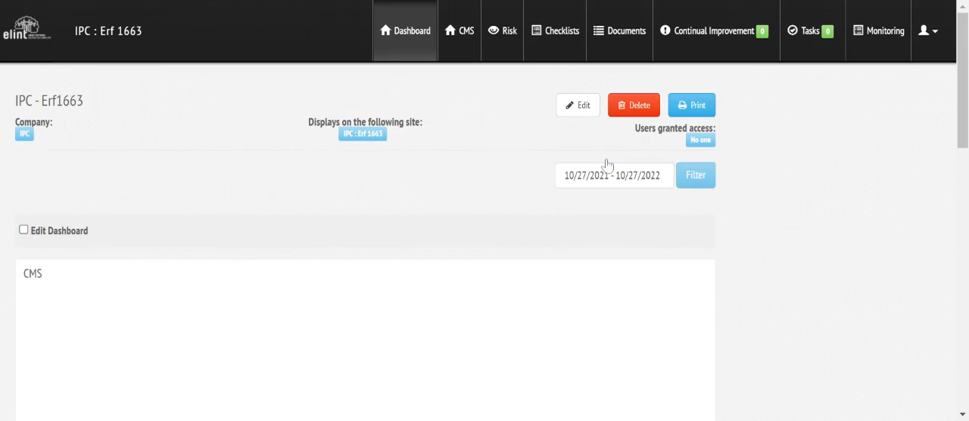
scroll(891, 76, "down", 2)
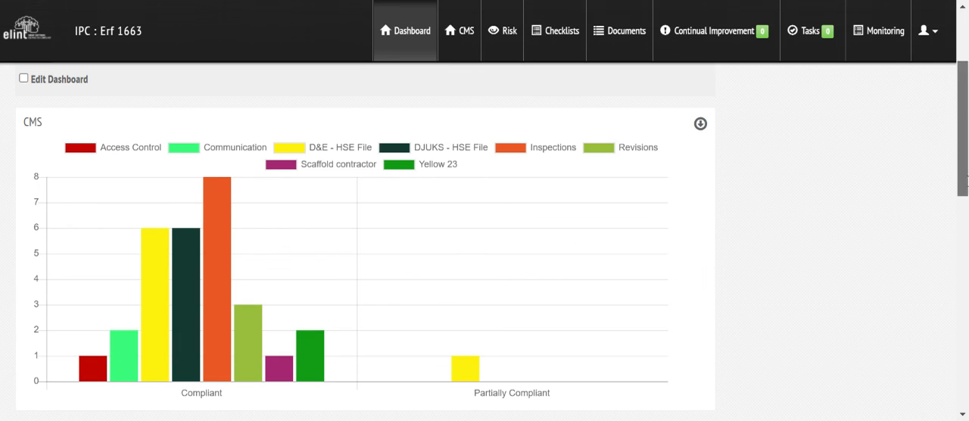
left_click_drag(966, 182, 967, 395)
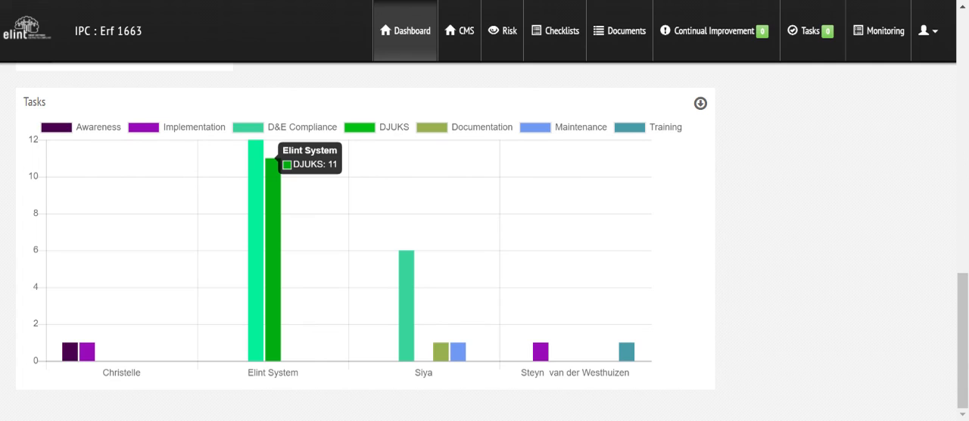
- Filter the completed checklists by Contractor Management - Site Inspections, and switch the filter to HSE07A - Contractor Management
left_click(562, 35)
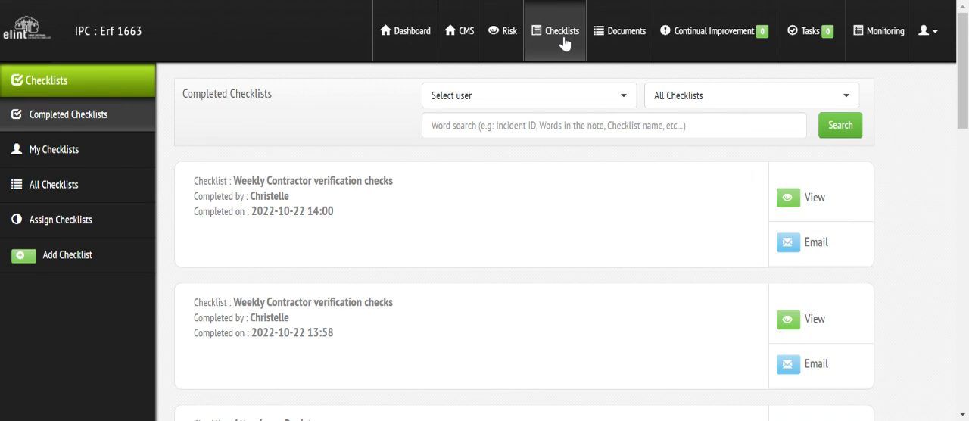
scroll(963, 125, "down", 3)
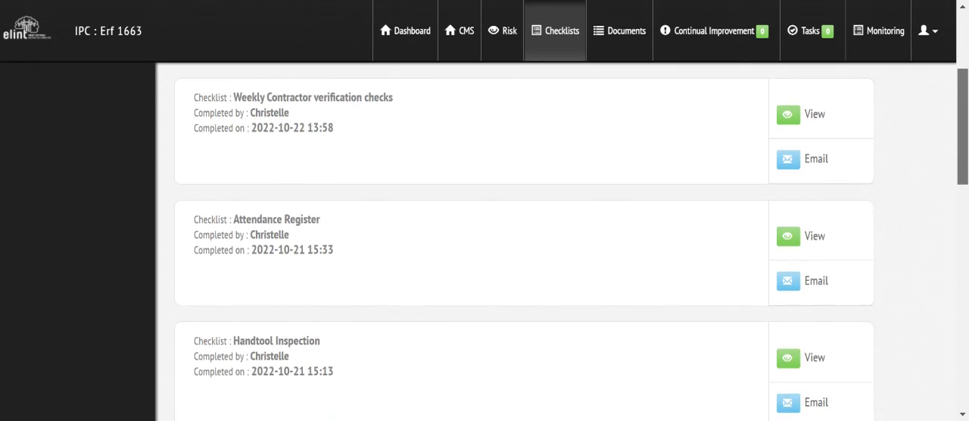
scroll(485, 227, "up", 3)
left_click(704, 96)
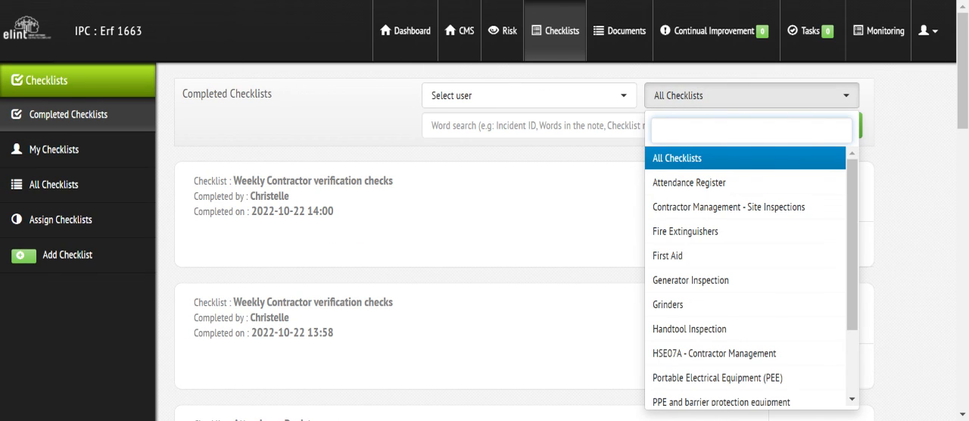
left_click(696, 212)
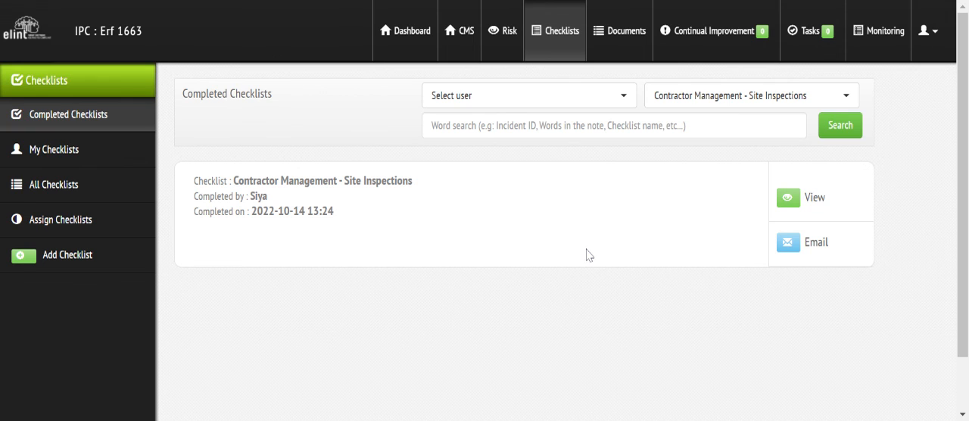
left_click(700, 104)
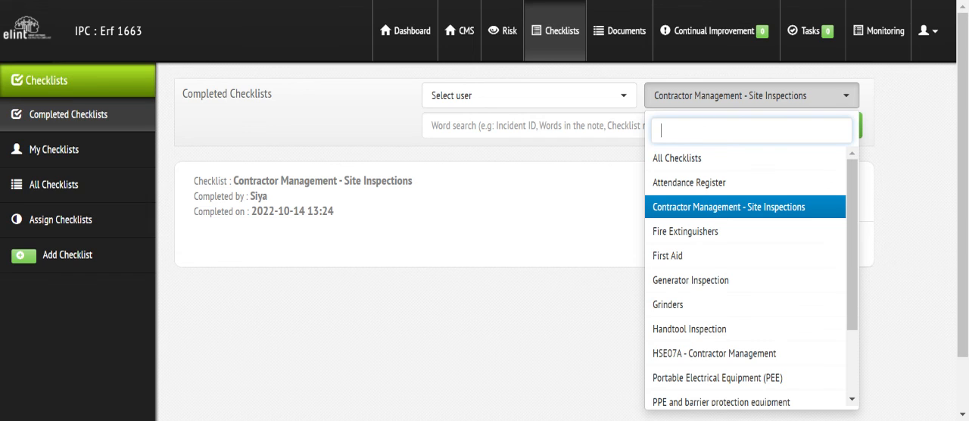
left_click(676, 353)
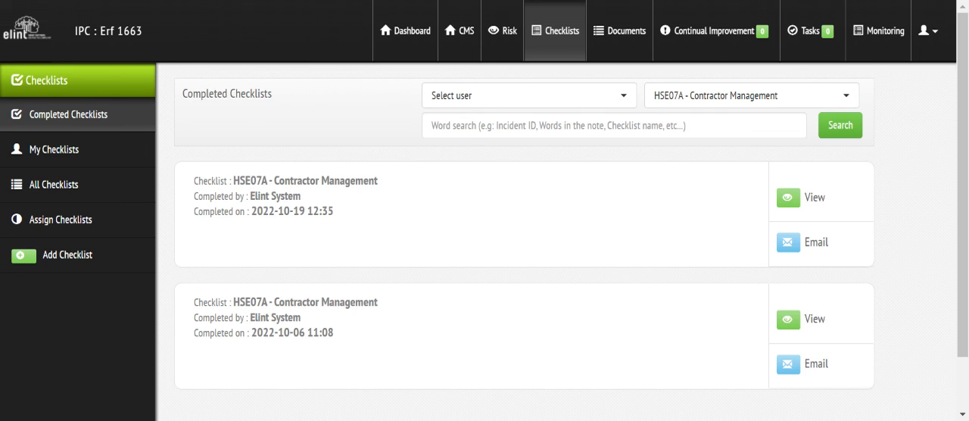
- View the contents of the Contractor - DJUKS document folder and of the IPC - HSE File folder
left_click(632, 34)
left_click(266, 241)
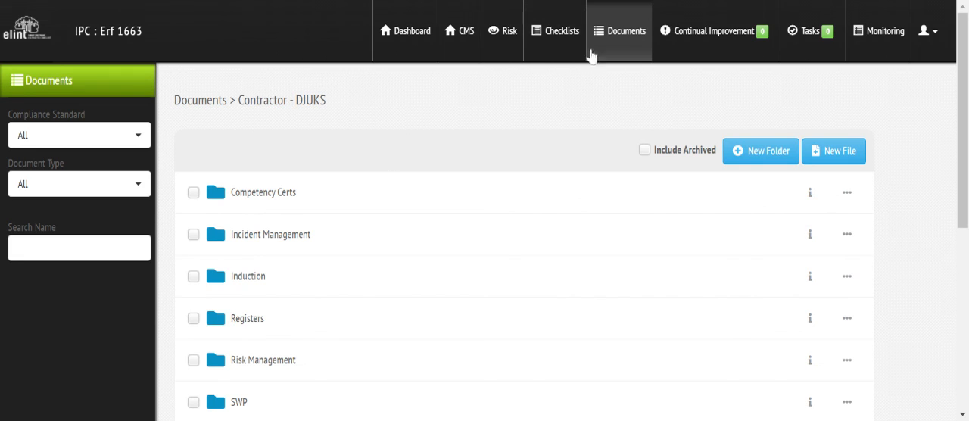
left_click(635, 36)
left_click(250, 365)
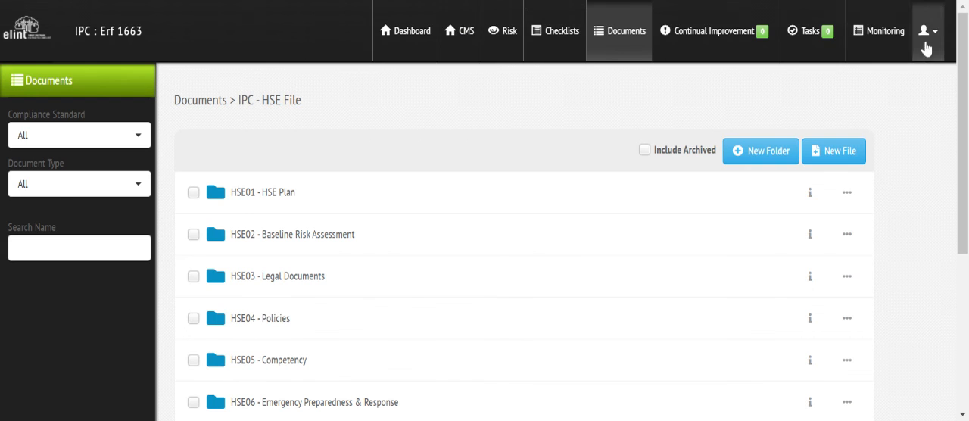
- Show the Contractor Management monitoring tasks, and review the HSE File monitoring tasks from monthly and annual to weekly
left_click(895, 44)
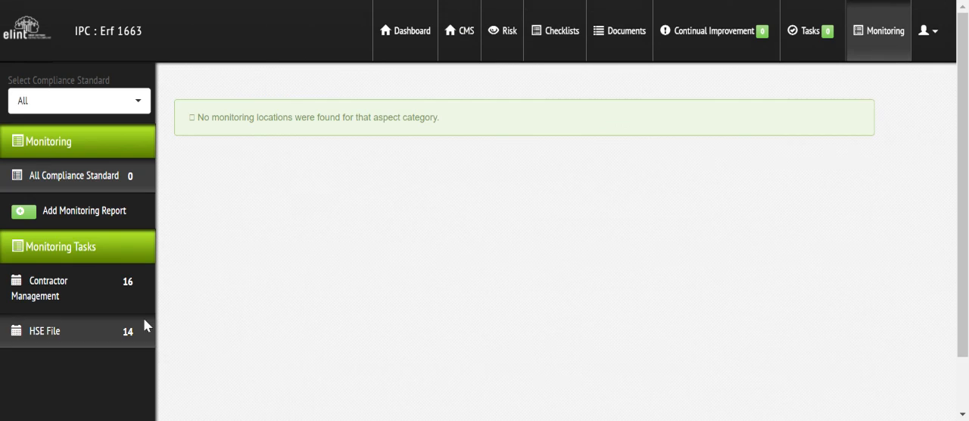
left_click(39, 301)
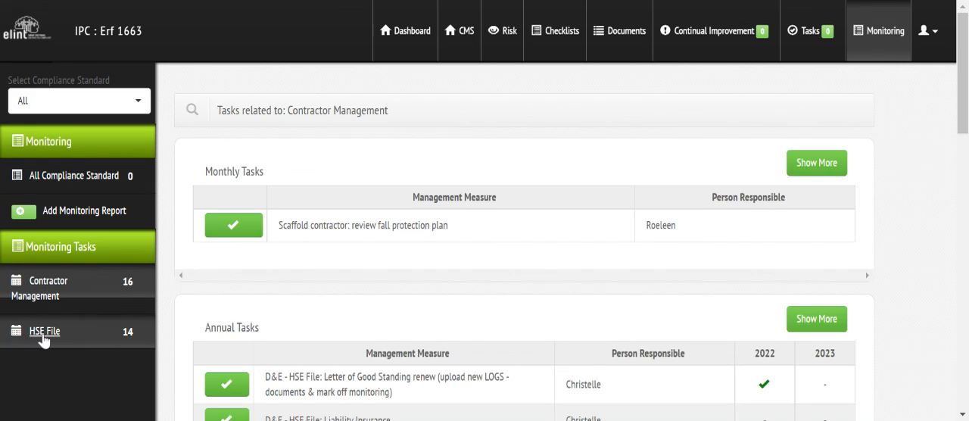
left_click(43, 334)
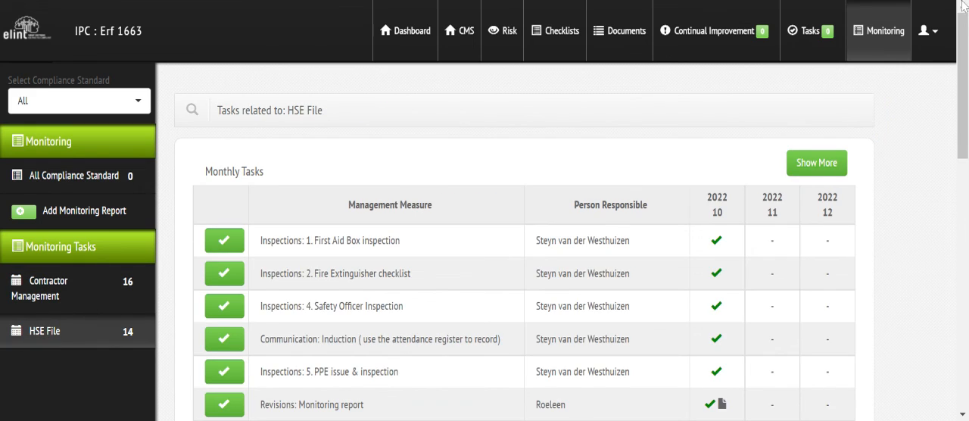
scroll(963, 37, "down", 3)
left_click_drag(963, 108, 962, 111)
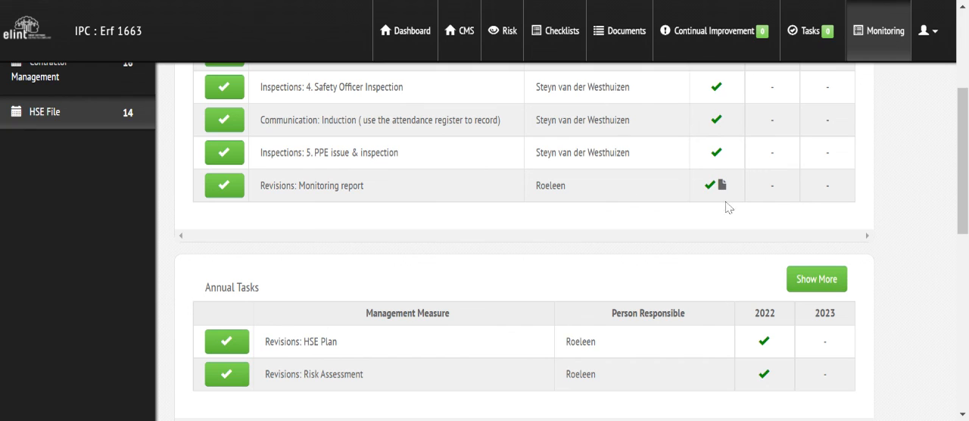
mouse_move(710, 193)
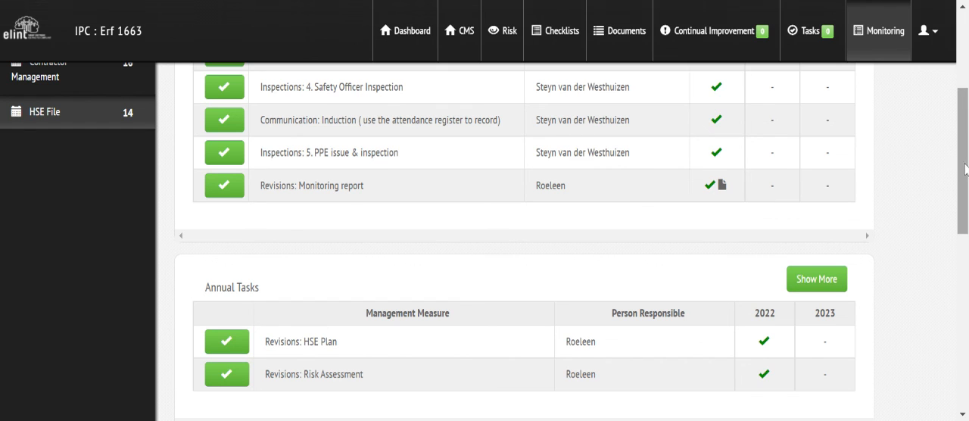
scroll(524, 241, "down", 6)
scroll(524, 241, "up", 10)
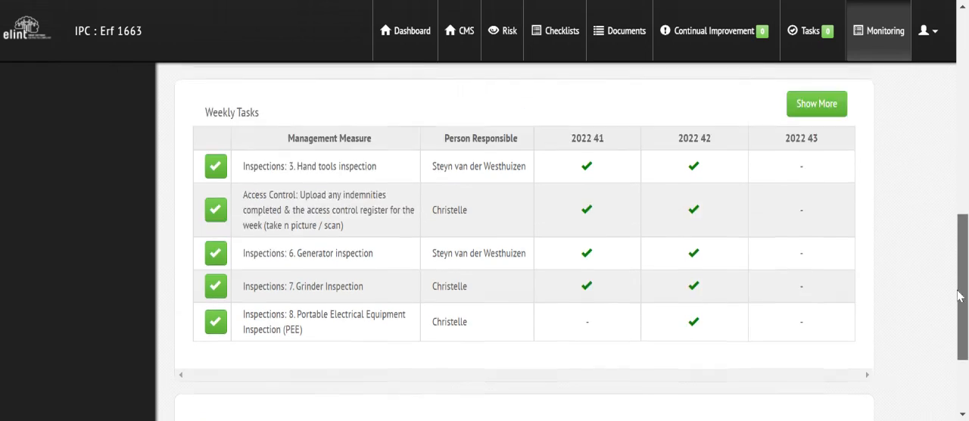